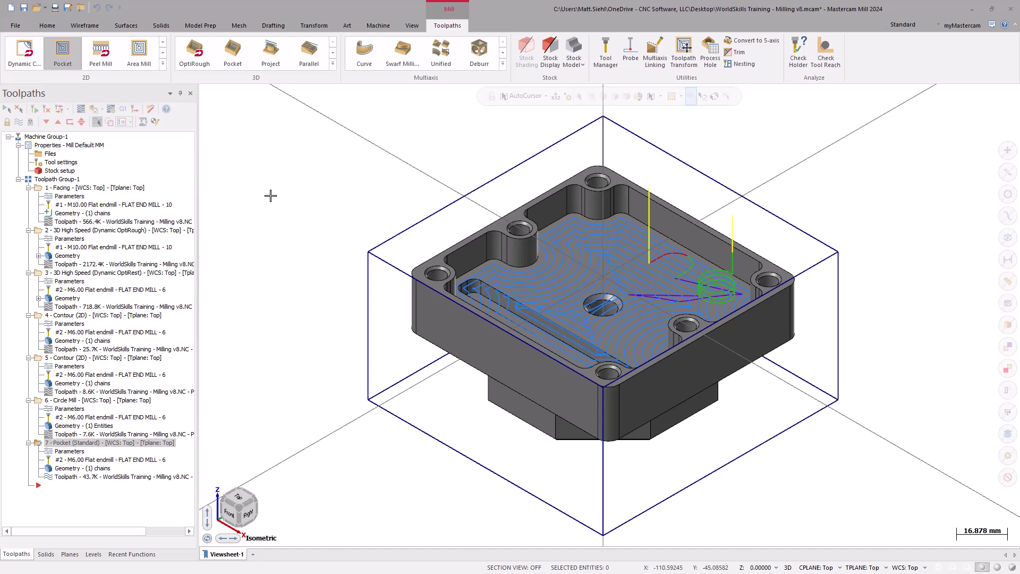
Step: Create a Drill toolpath on all six 8.5 mm holes, sorted X+ Y+
left_click(162, 64)
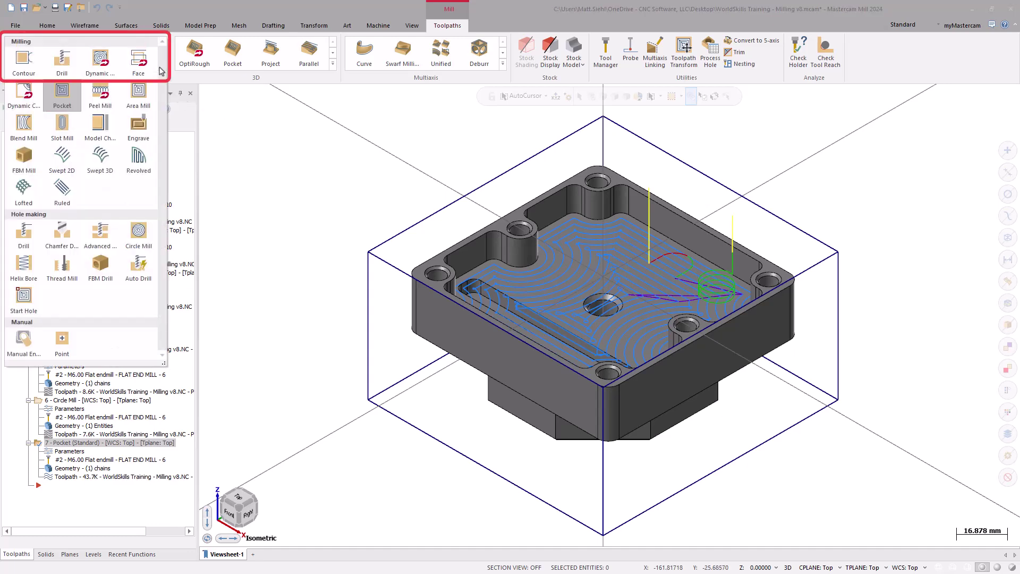
left_click(61, 59)
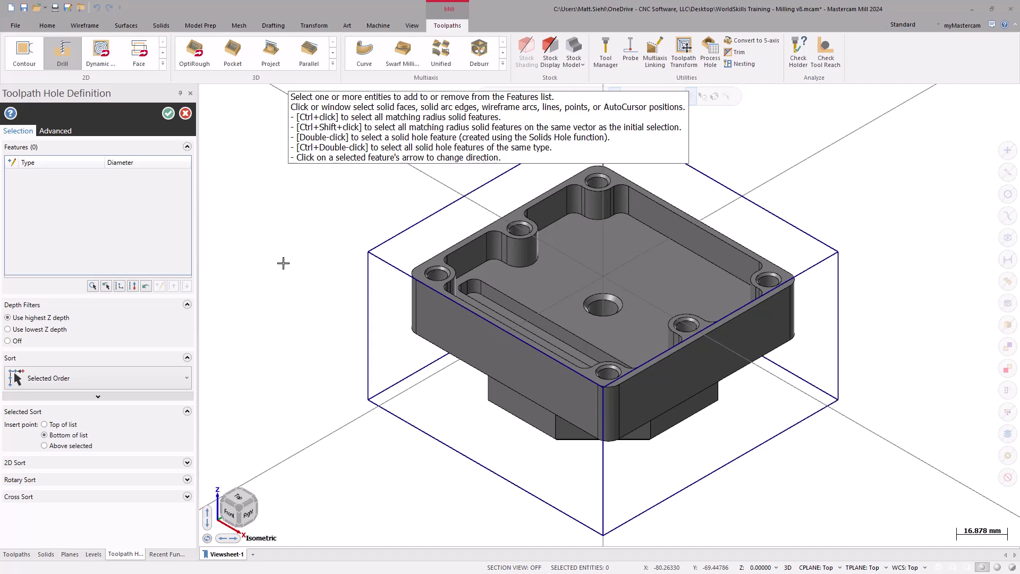
scroll(426, 268, "up", 4)
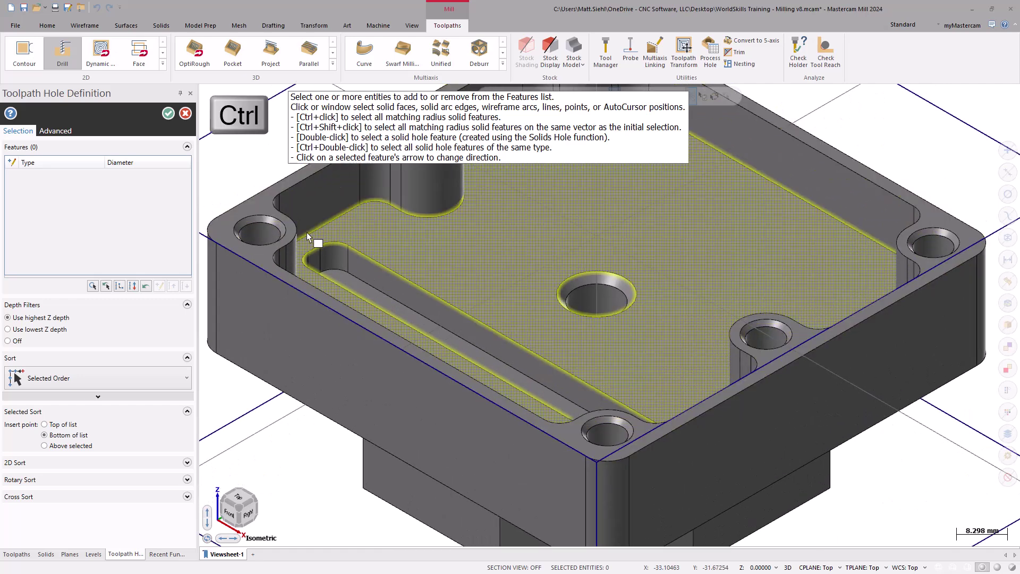
left_click(271, 226, "ctrl")
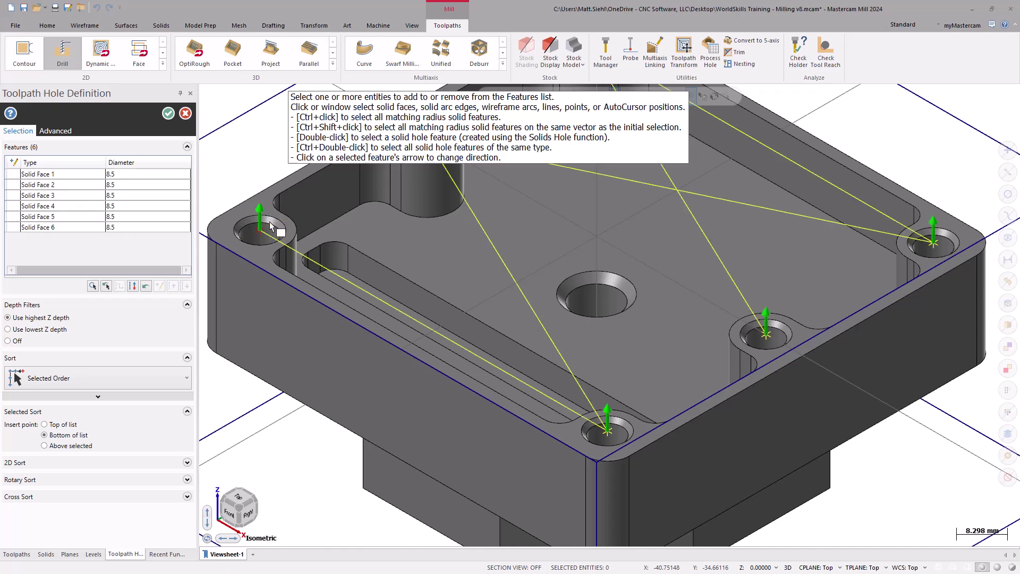
scroll(270, 225, "down", 4)
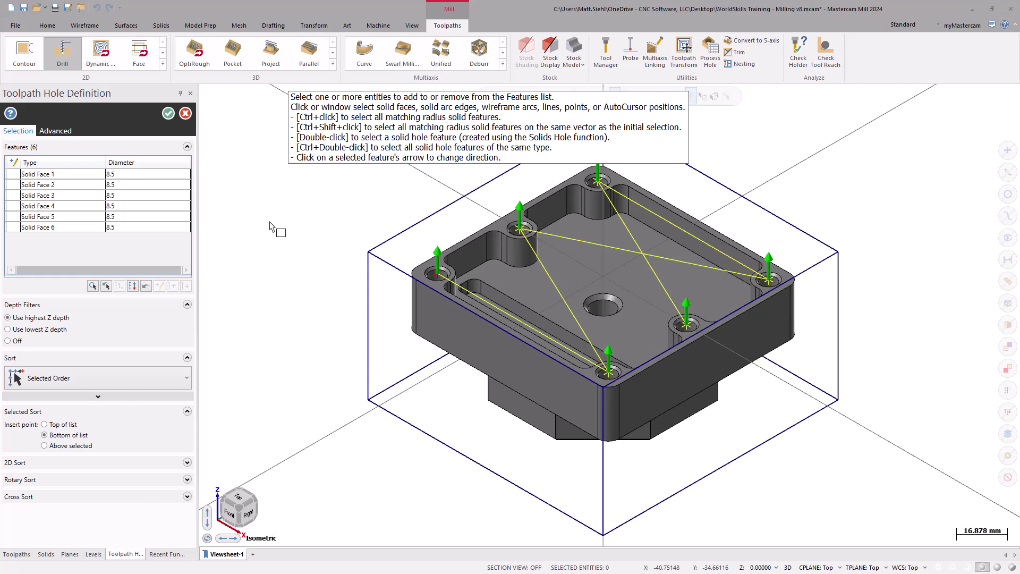
left_click(144, 380)
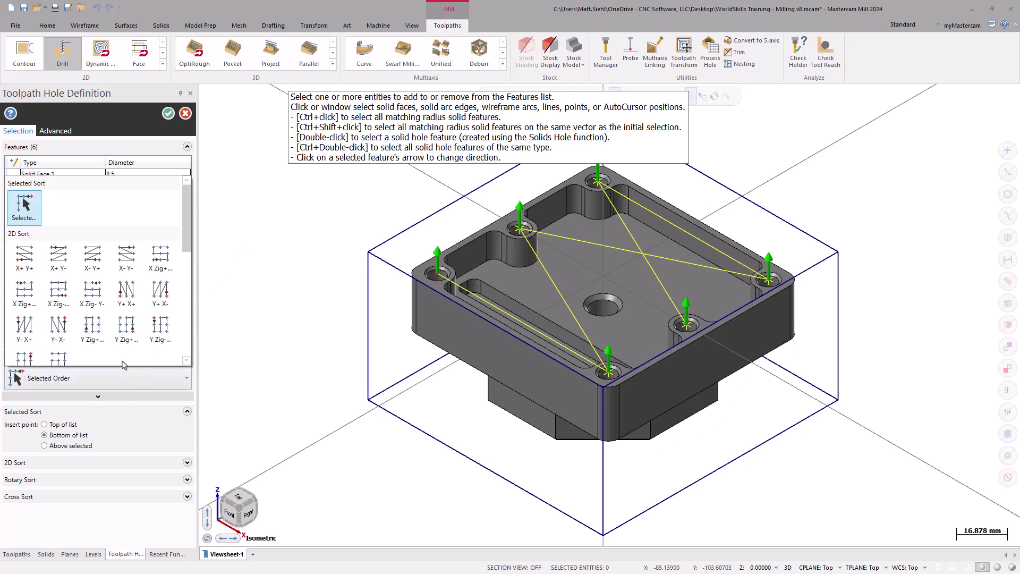
left_click(24, 256)
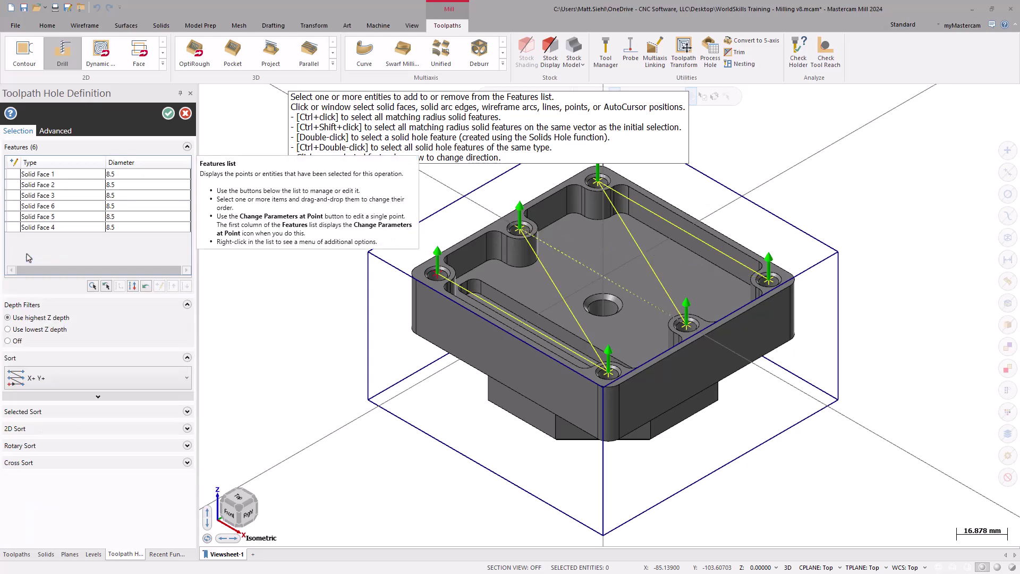
left_click(168, 114)
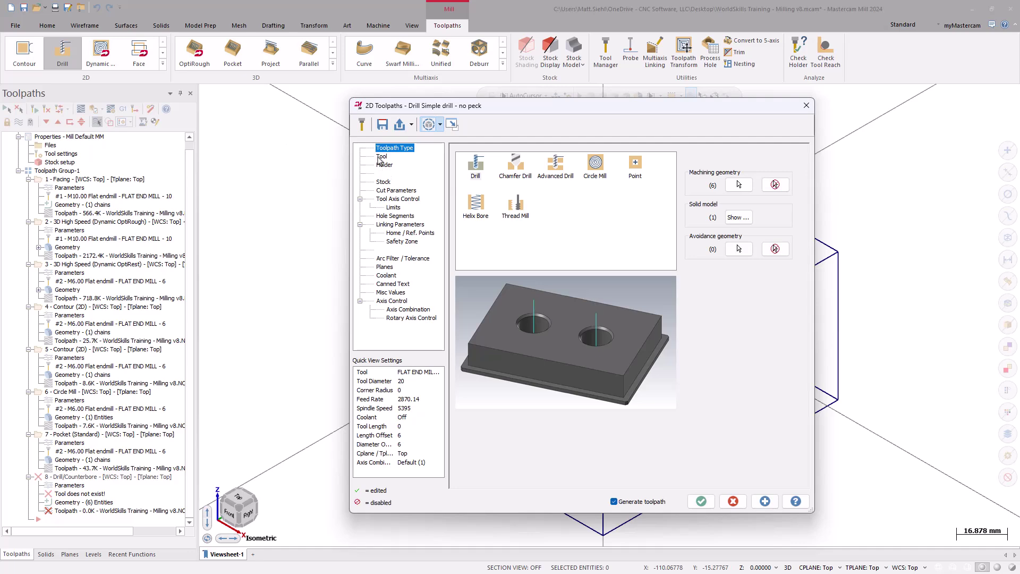
Step: Assign tool 3, the 10 mm NC spot drill, and set the dwell to 3.0
left_click(381, 156)
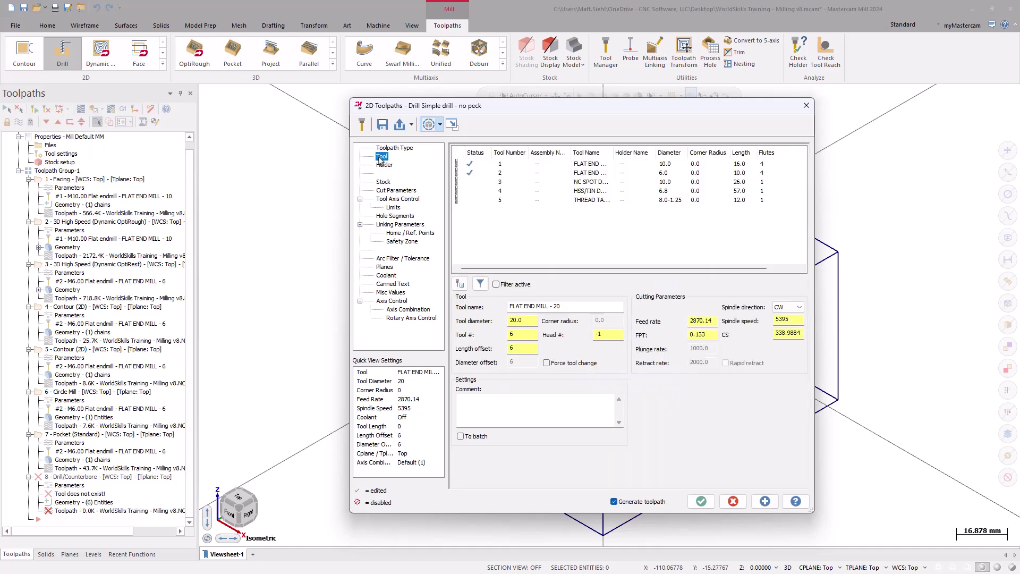
left_click(503, 183)
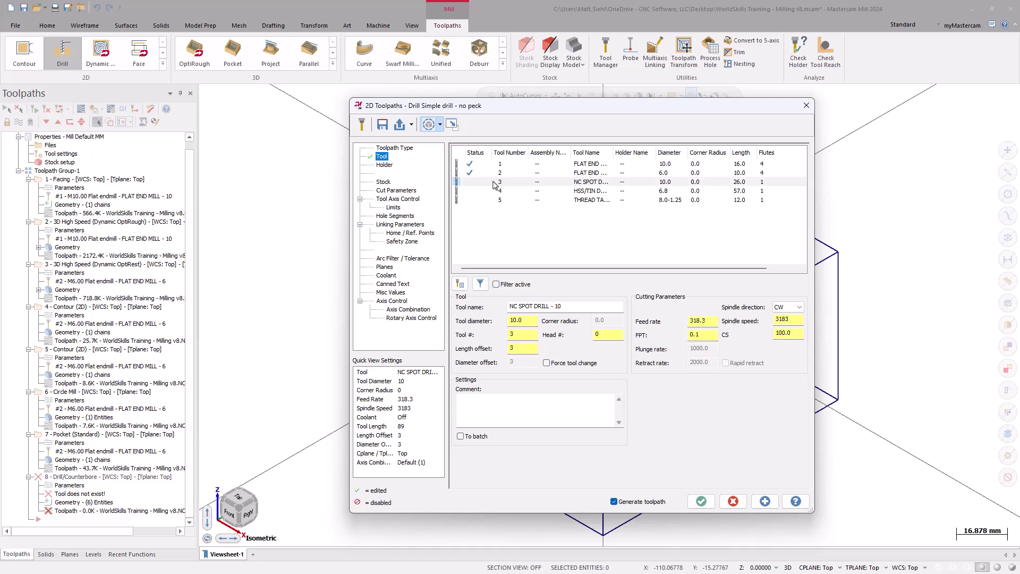
left_click(393, 192)
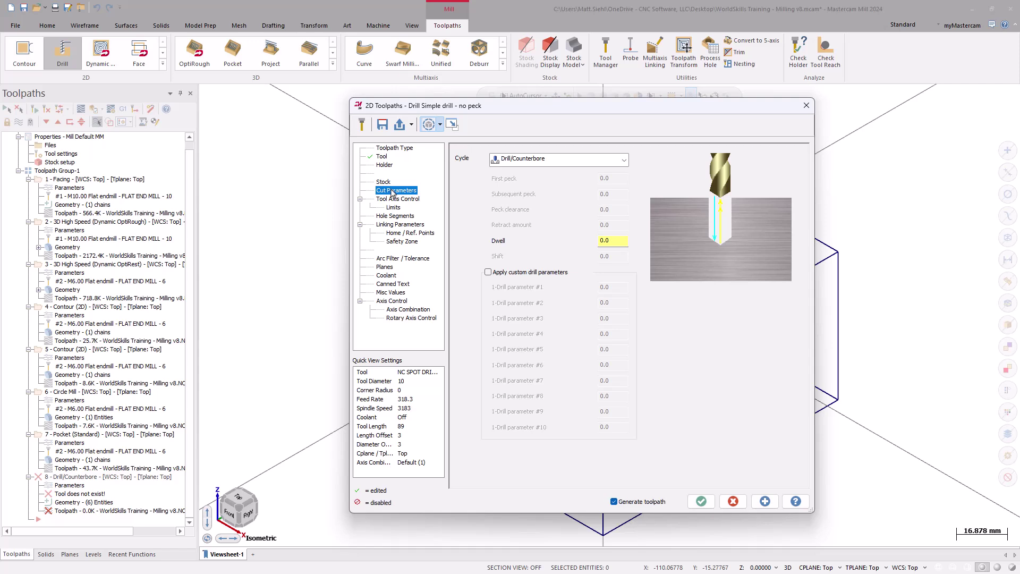
double_click(609, 240)
type("3.")
key("Return")
left_click(413, 224)
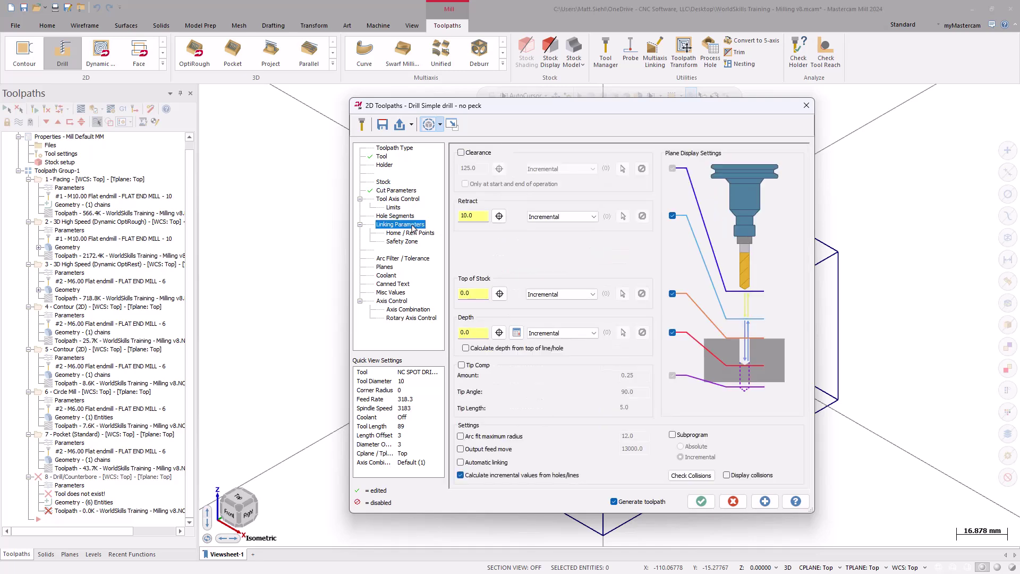
Step: Enable the clearance height at 50.0 in absolute mode
left_click(467, 153)
double_click(460, 169)
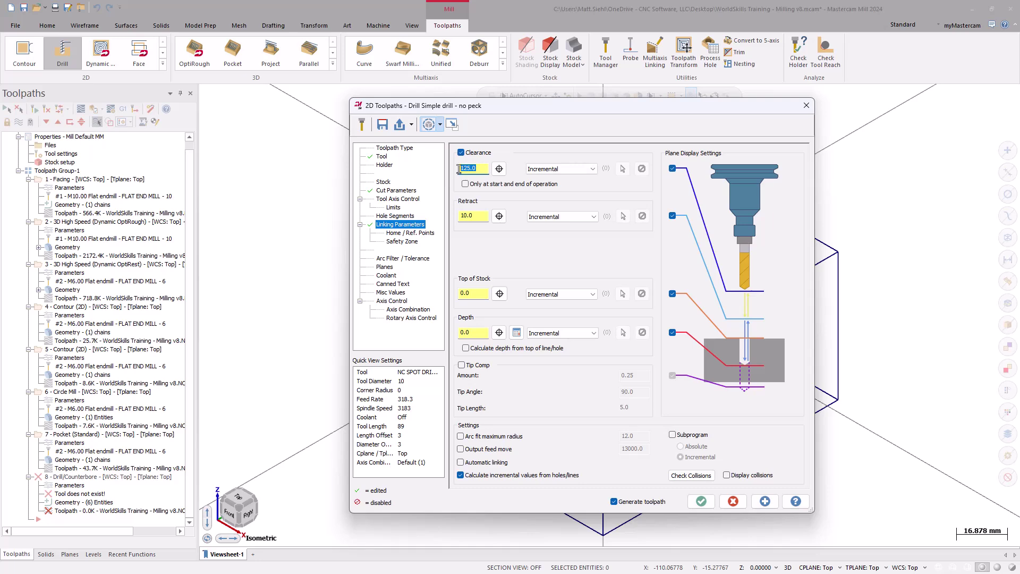
type("50")
key("Return")
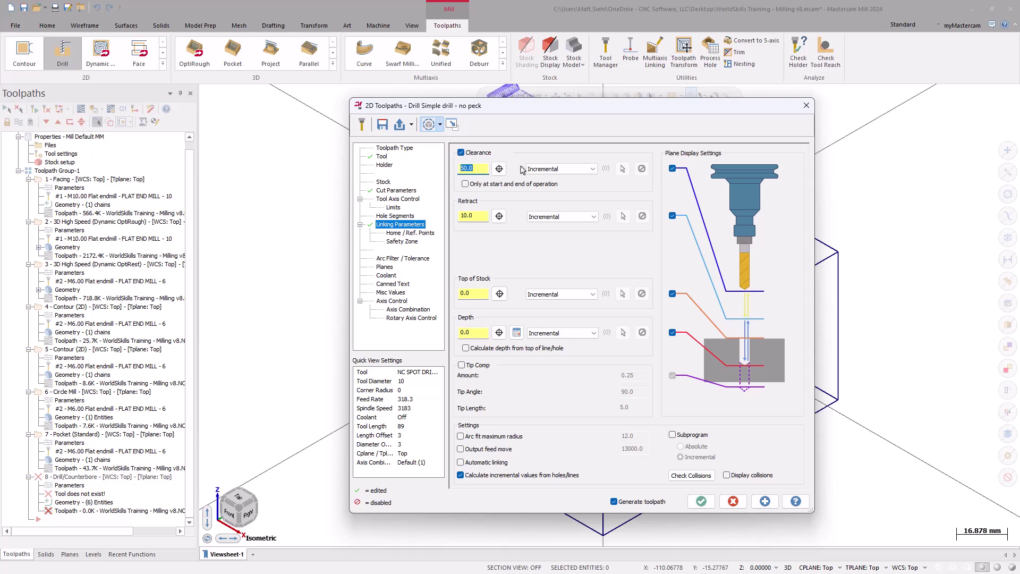
left_click(526, 169)
left_click(536, 180)
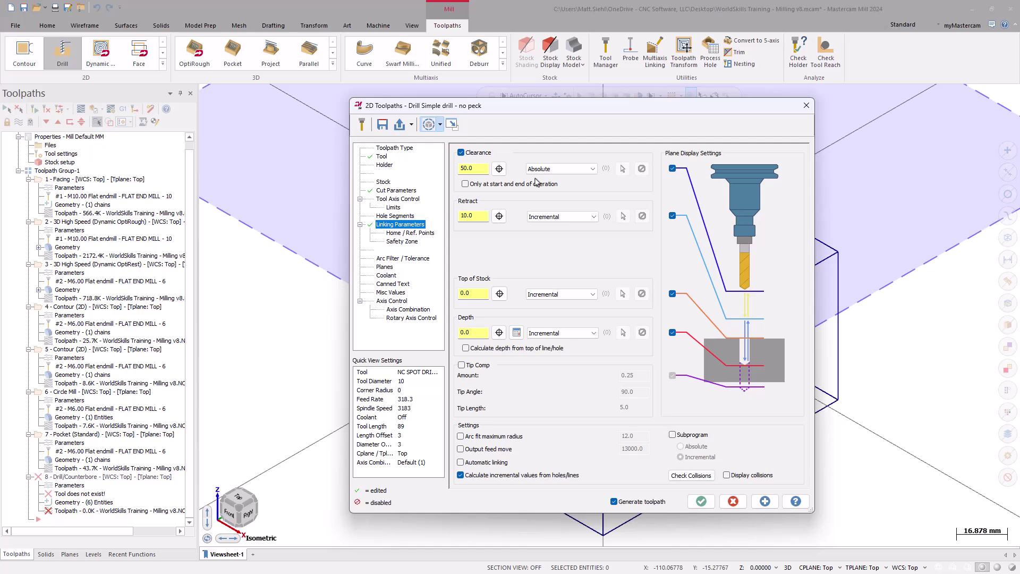
Step: Set the retract to 3.0, and switch Top of Stock and Depth to Absolute
double_click(474, 216)
type("3")
key("Return")
left_click(543, 294)
left_click(542, 304)
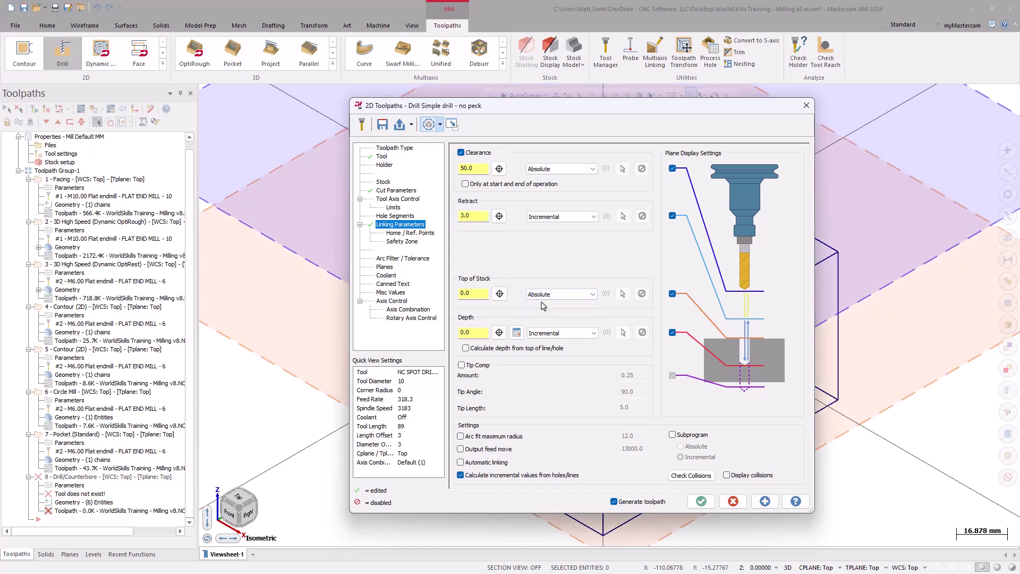
left_click(543, 333)
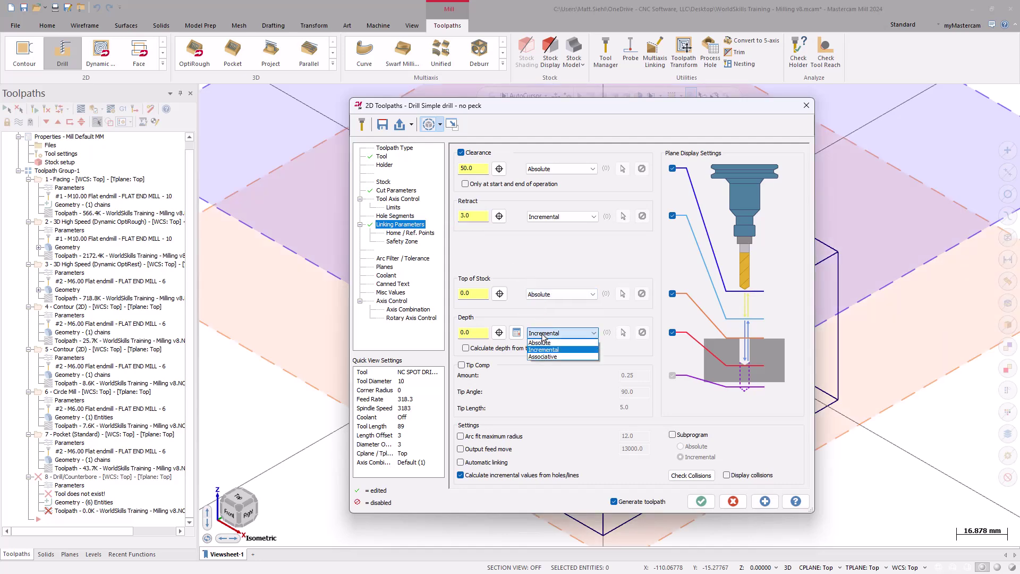
left_click(544, 343)
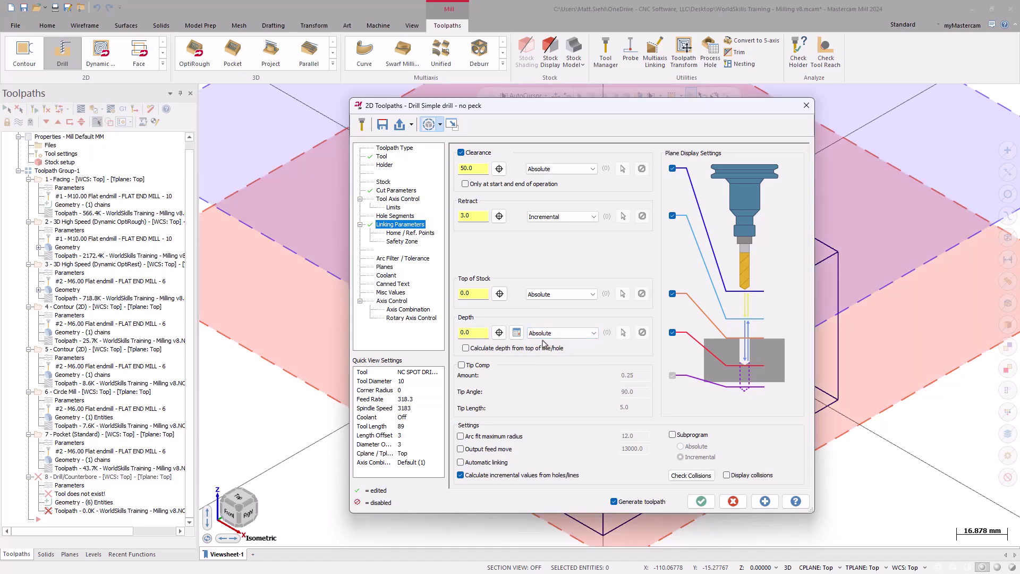
Step: Overwrite the depth to -4.25 via the Depth Calculator (8.5 finish diameter) and generate it
left_click(516, 334)
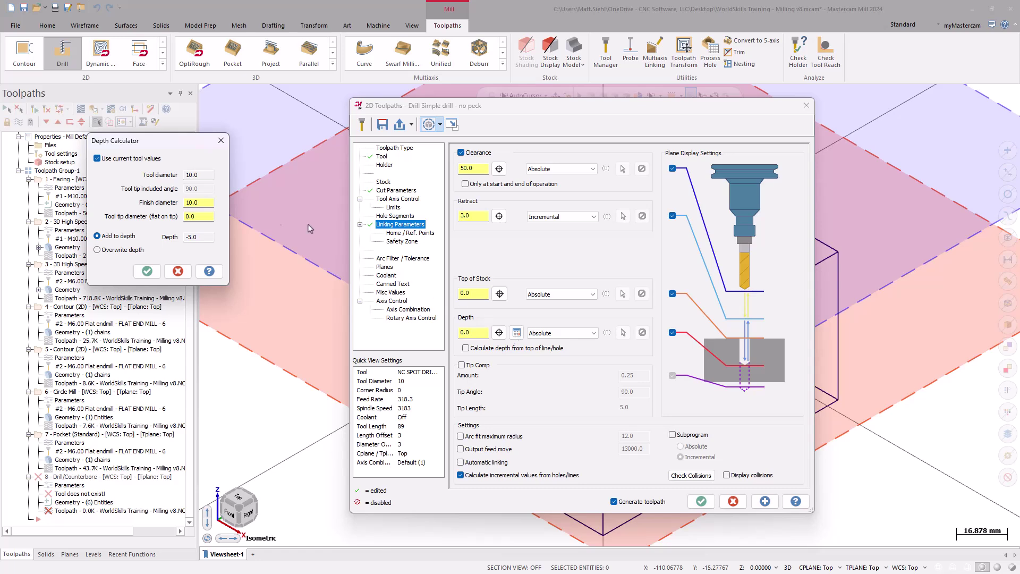
left_click_drag(208, 202, 181, 202)
type("8.5")
key("Tab")
left_click(133, 251)
left_click(147, 271)
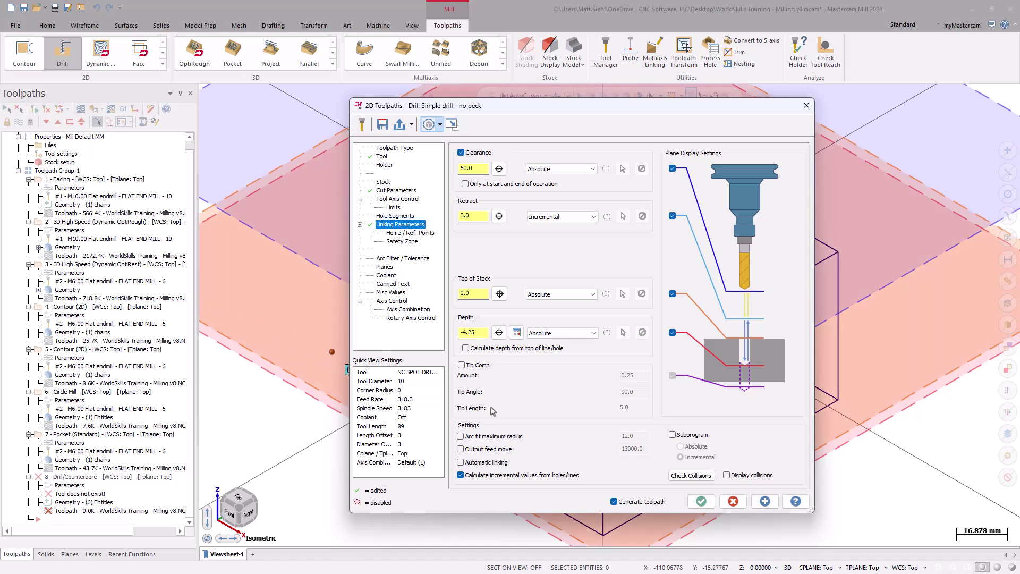
left_click(701, 502)
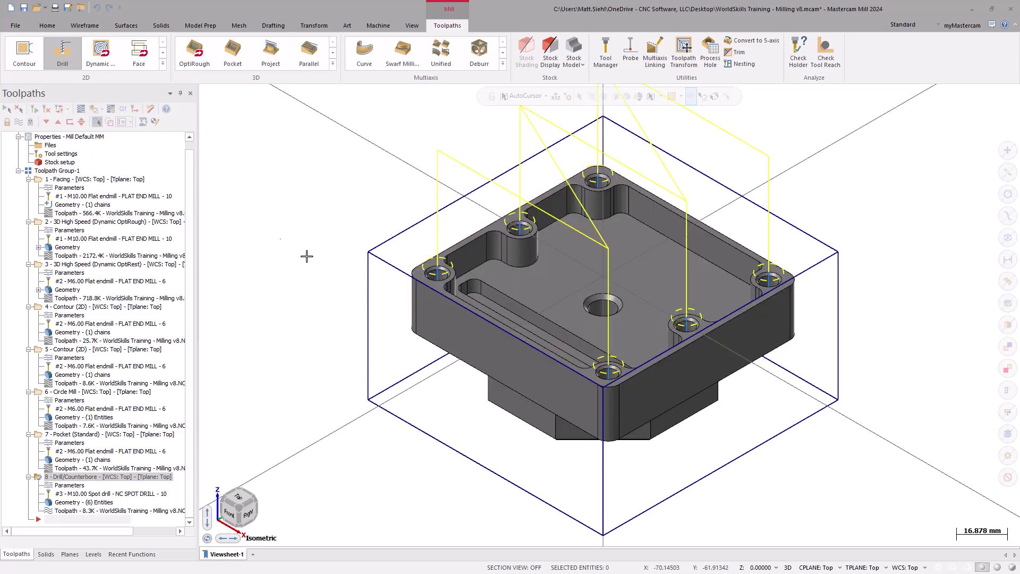
Step: Create Drill operation 9 by selecting all six 6.78 mm holes
left_click(61, 54)
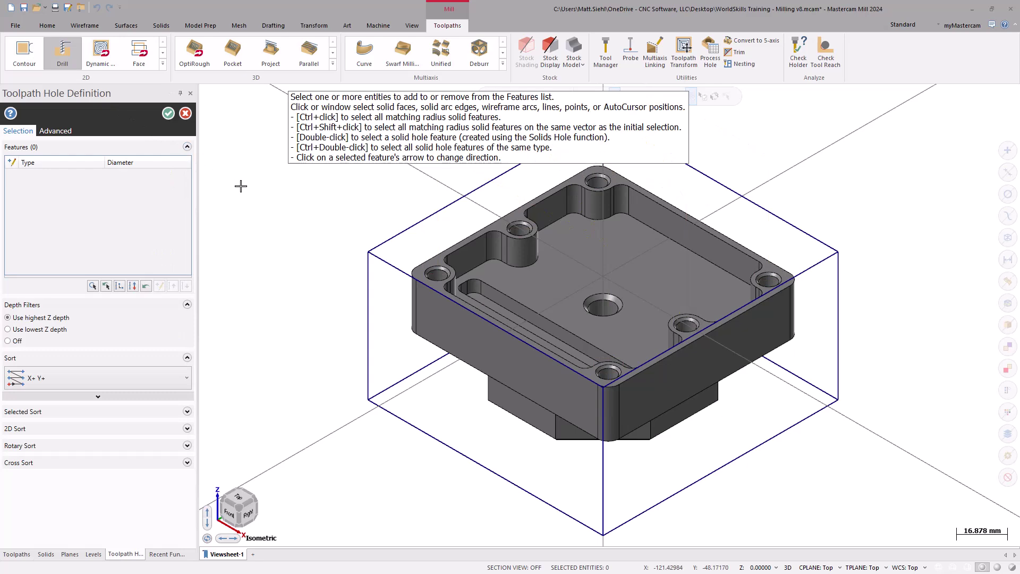
scroll(404, 250, "up", 5)
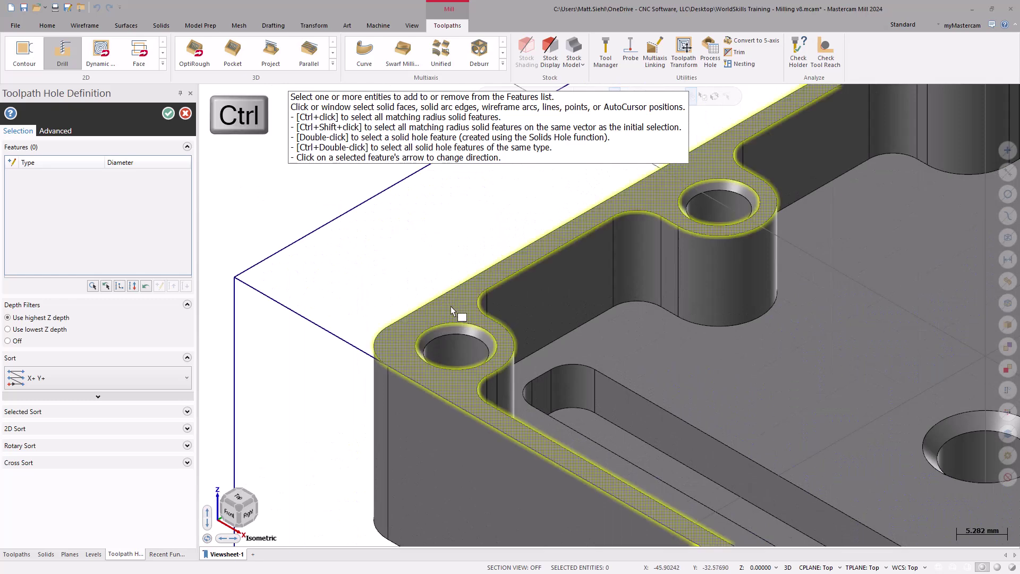
left_click(461, 347, "ctrl")
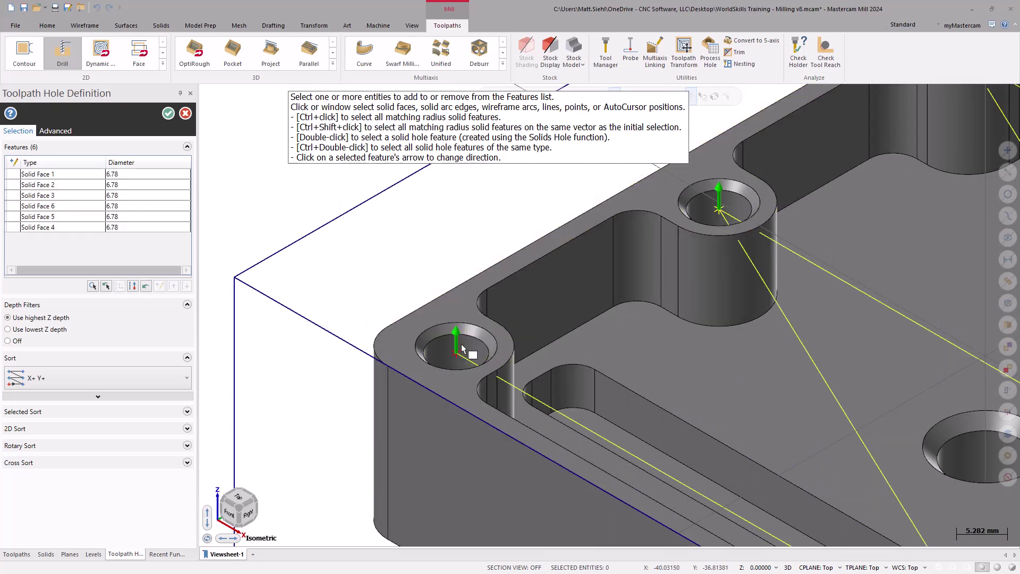
key("alt+F1")
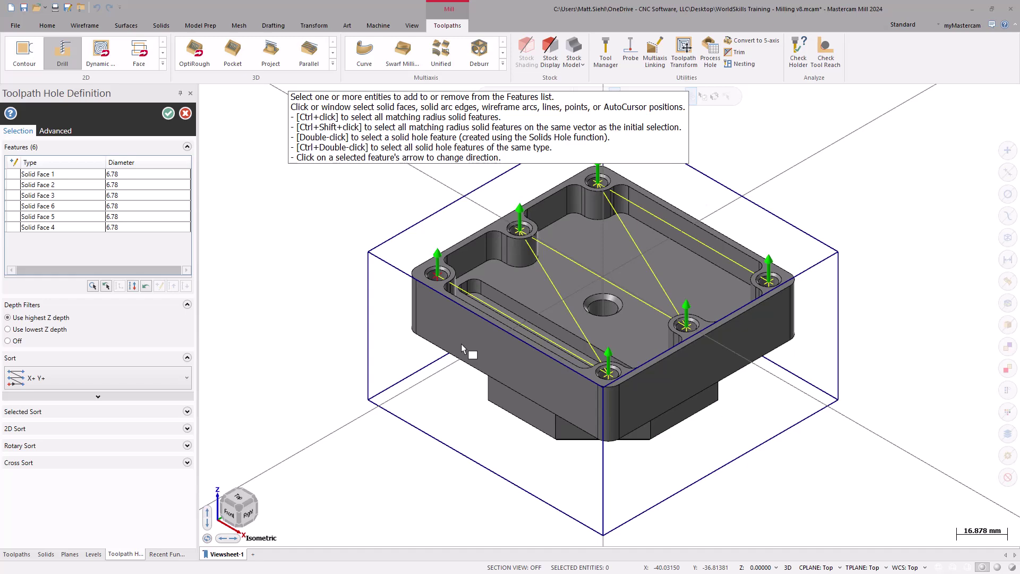
left_click(166, 114)
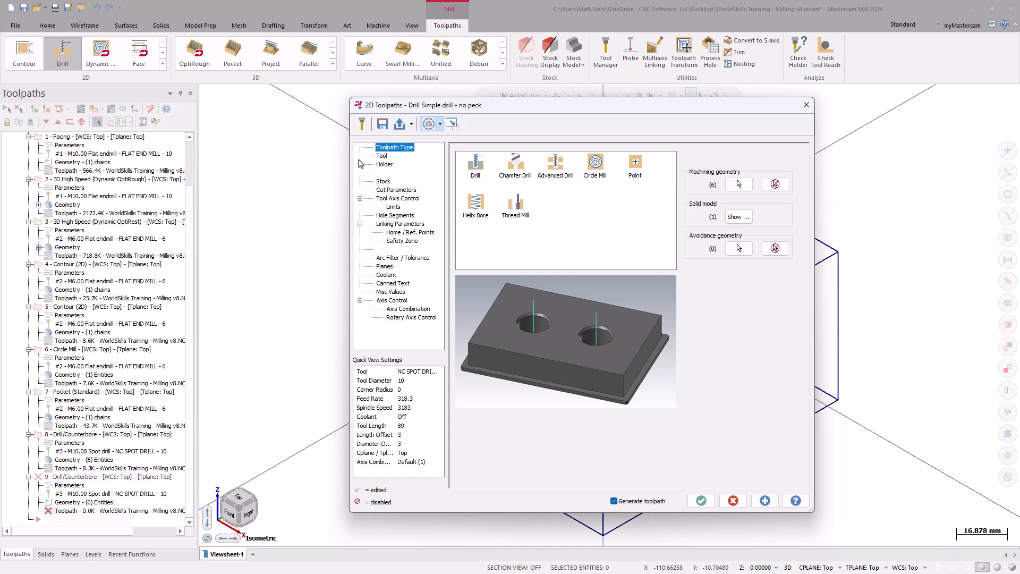
Step: Assign tool 4, the 6.8 HSS/TIN drill, with a Peck Drill cycle and 3.0 peck
left_click(381, 157)
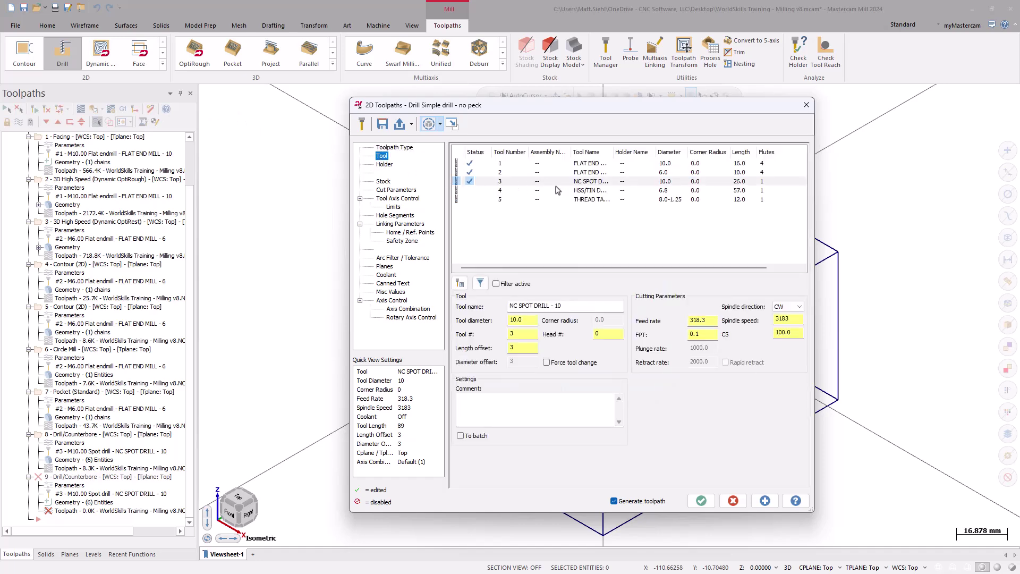
left_click(587, 191)
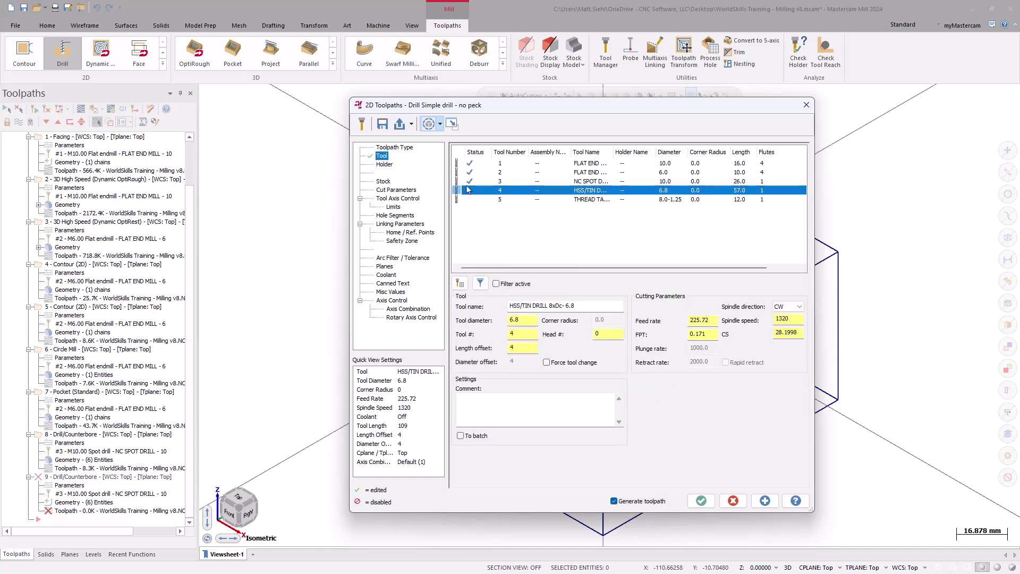
left_click(404, 190)
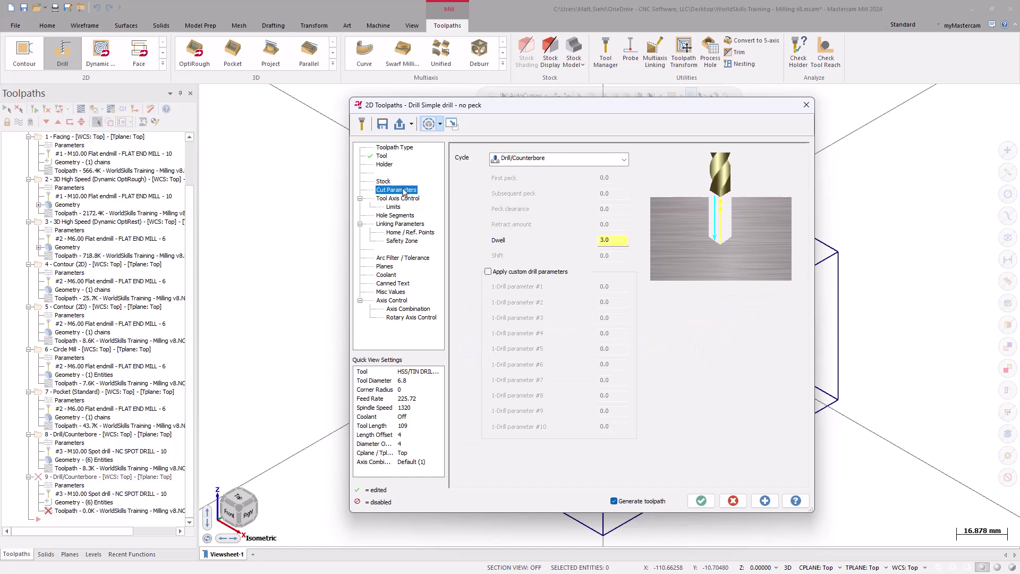
left_click(507, 158)
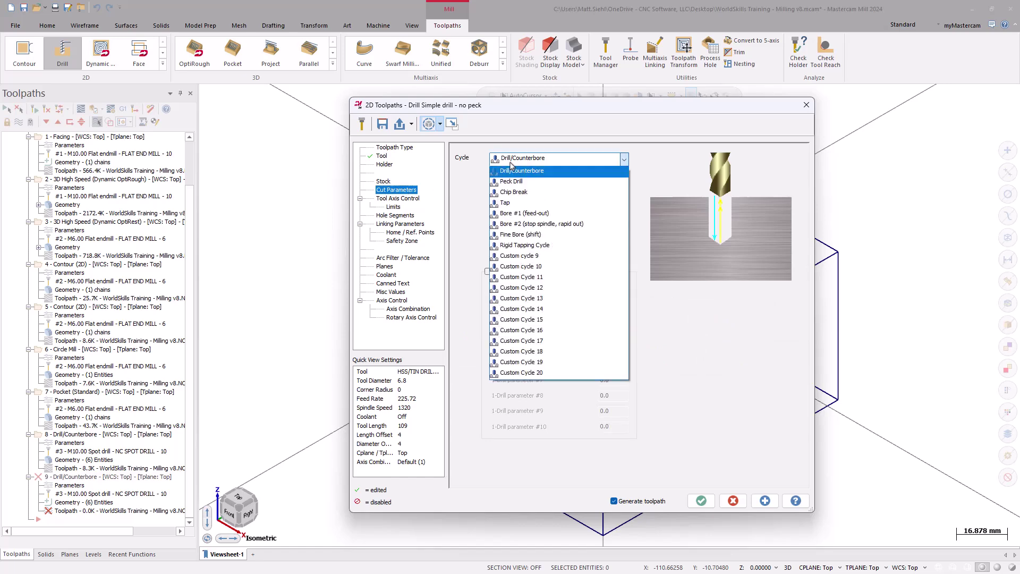
left_click(511, 181)
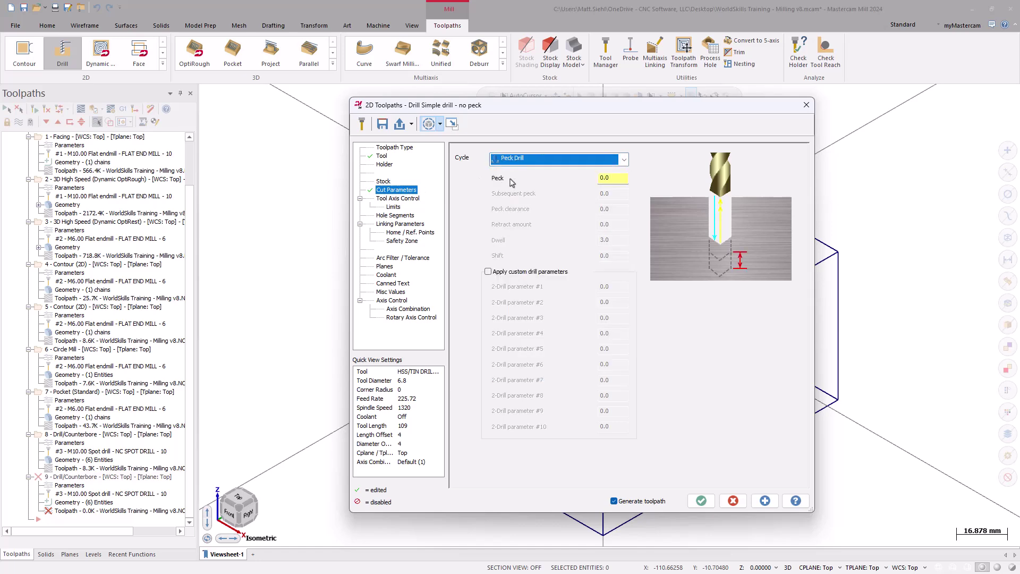
left_click(616, 177)
type("3")
key("Return")
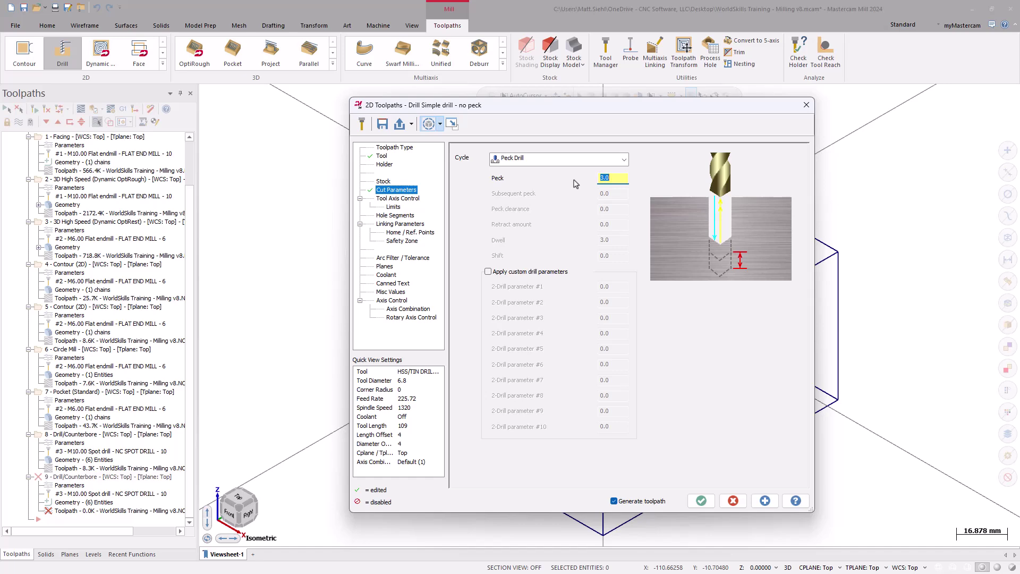
Step: In the linking parameters, set Top of Stock to 0.0 and Depth to -17.0
left_click(408, 224)
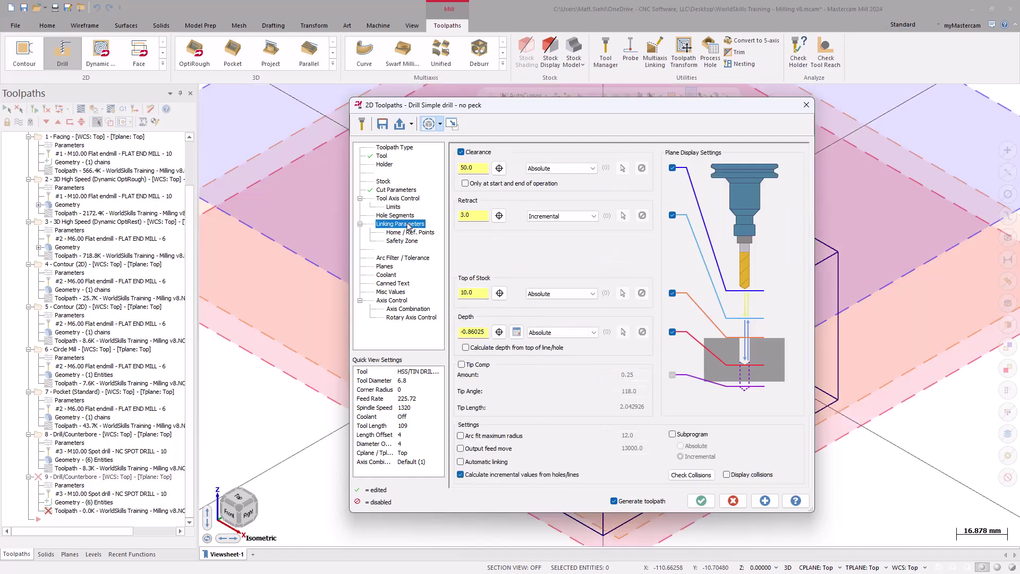
double_click(470, 293)
type("0")
key("Return")
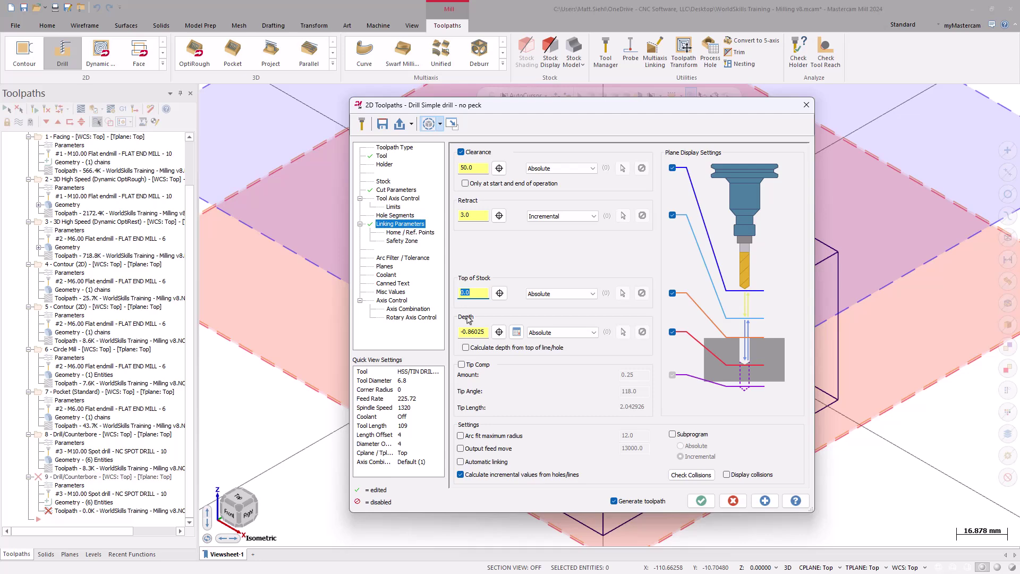
left_click(480, 331)
type("-17")
key("Return")
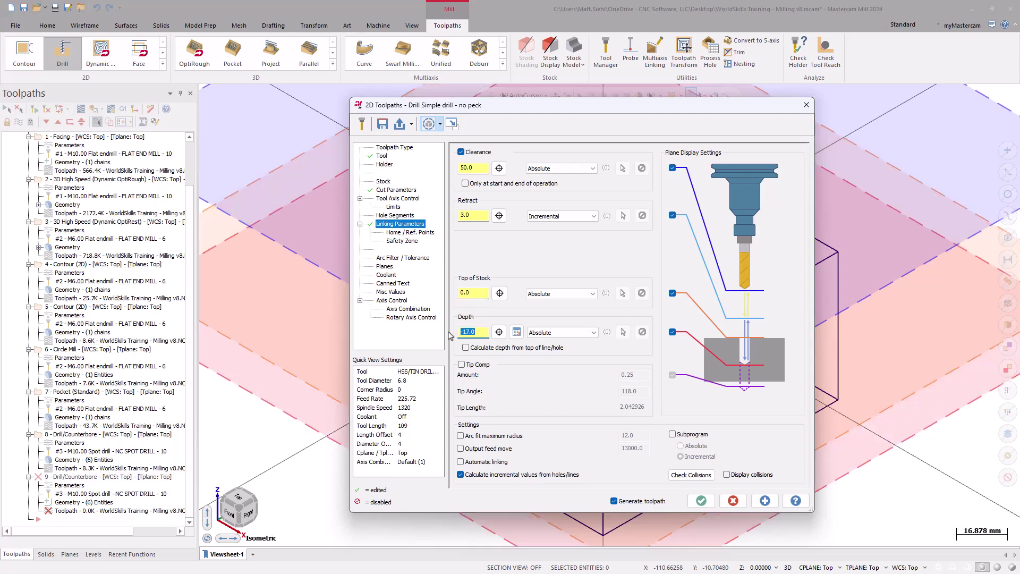
Step: Generate the peck drill toolpath and start a new drill reusing the previous six hole points
left_click(704, 504)
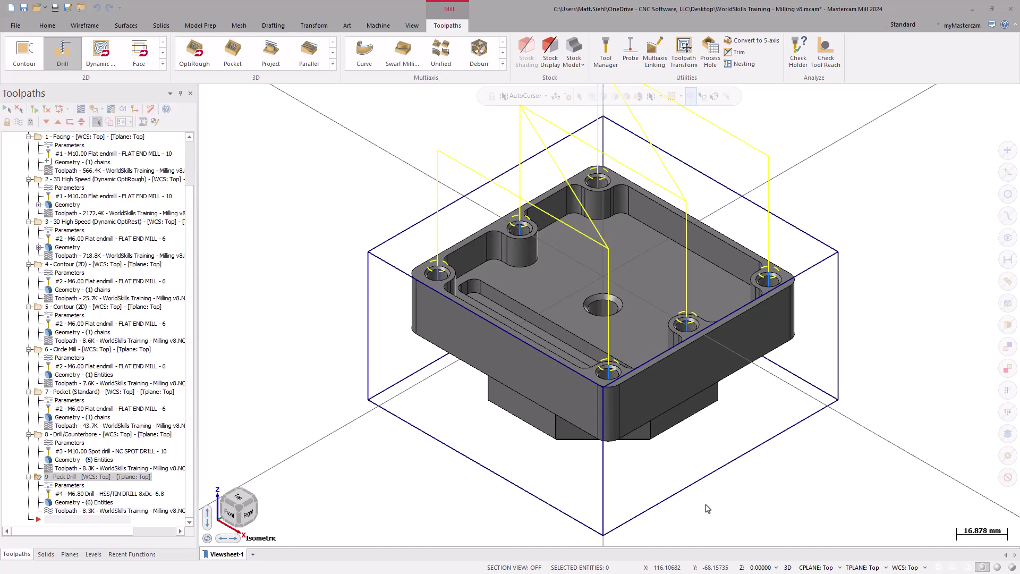
left_click(62, 53)
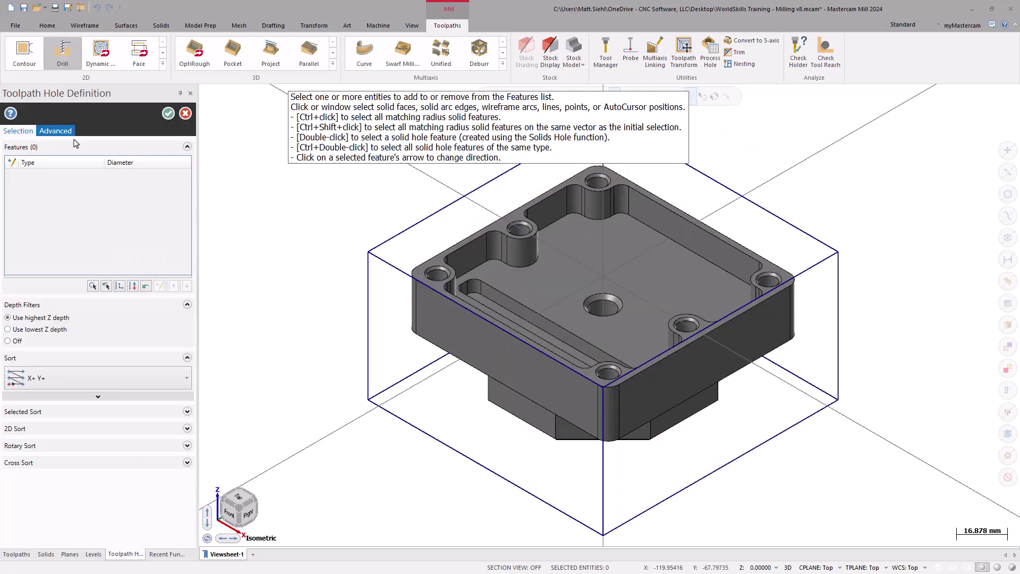
left_click(106, 287)
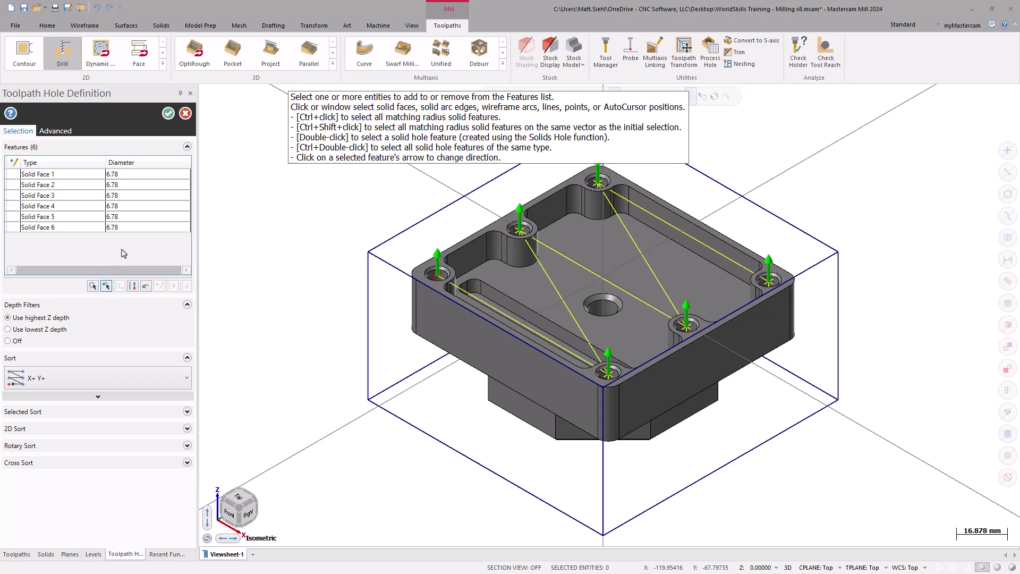
left_click(168, 113)
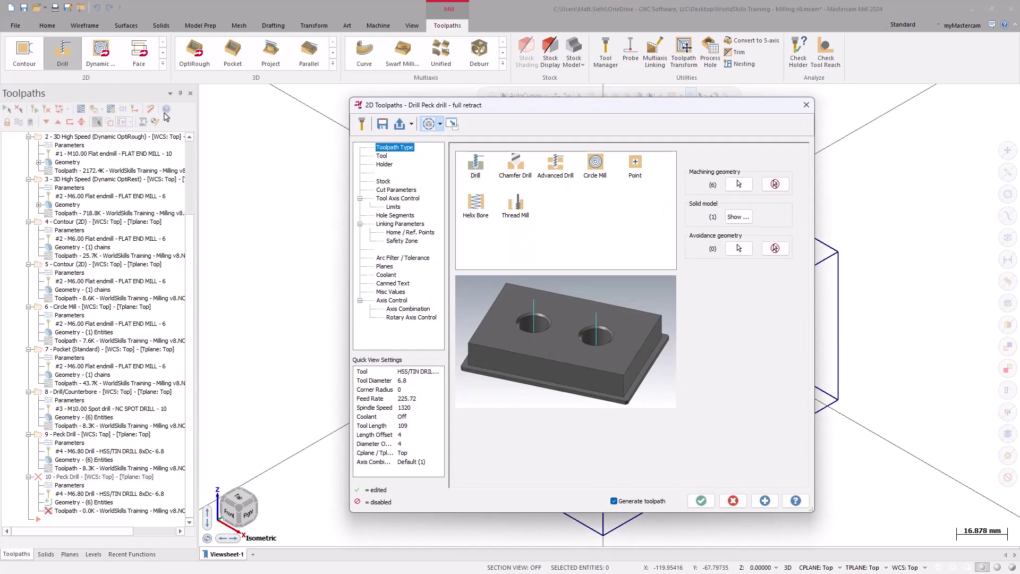
Step: Assign the M8 x 1.25 thread tap and switch the cycle to Tap
left_click(370, 156)
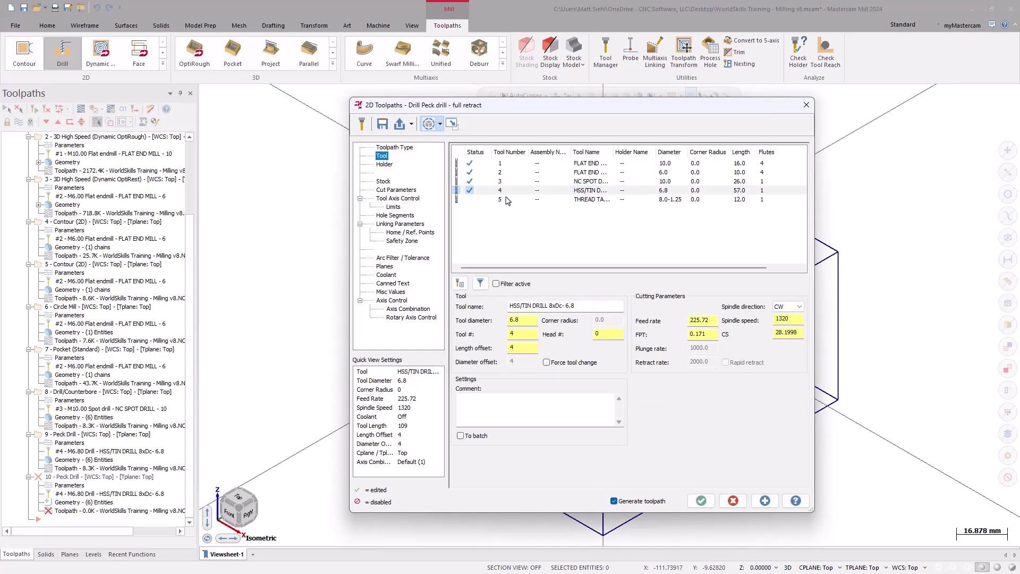
left_click(583, 201)
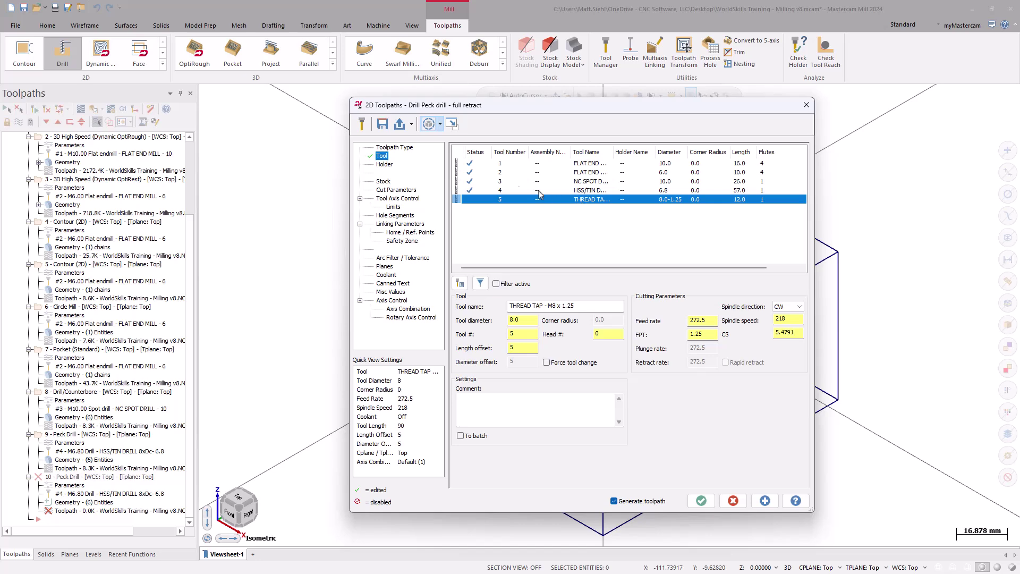
left_click(403, 190)
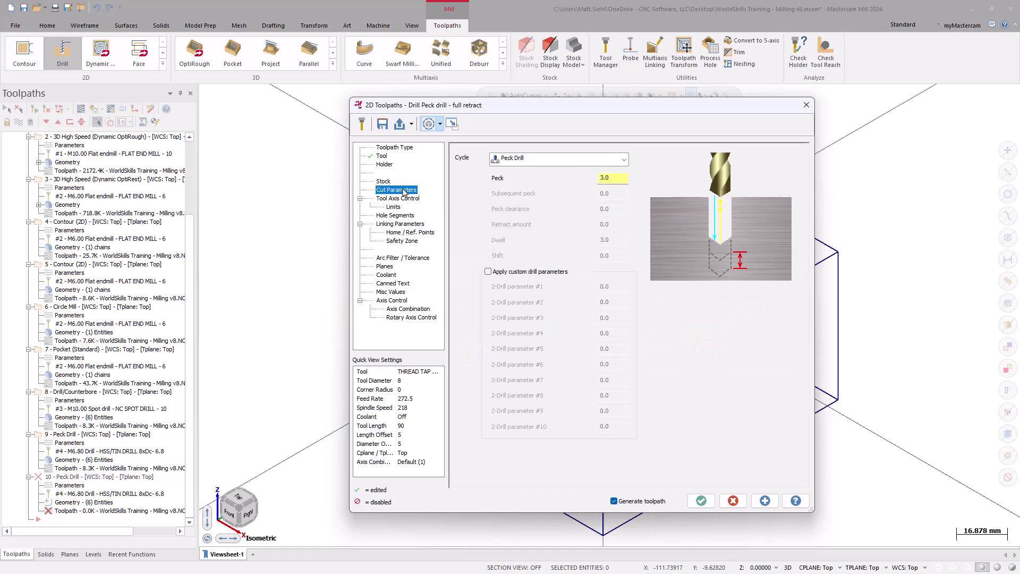
left_click(533, 158)
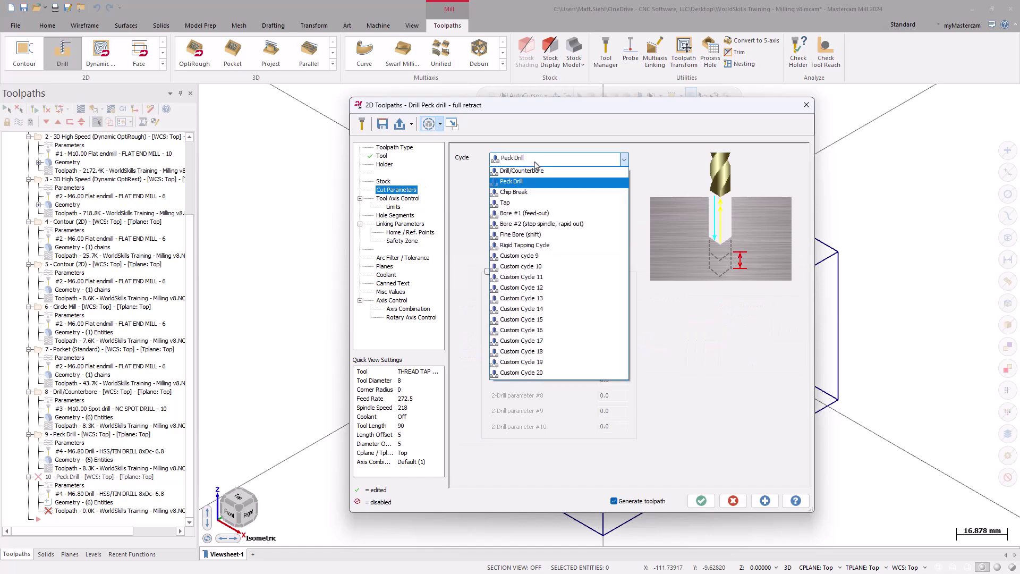
left_click(514, 202)
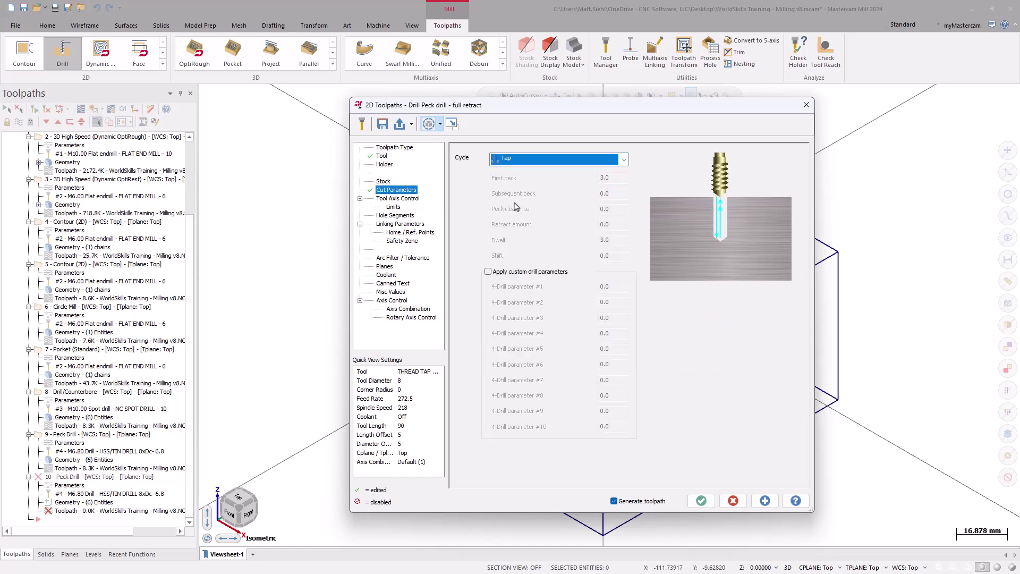
Step: Set the tap's Top of Stock to 0 and Depth to -15
left_click(412, 224)
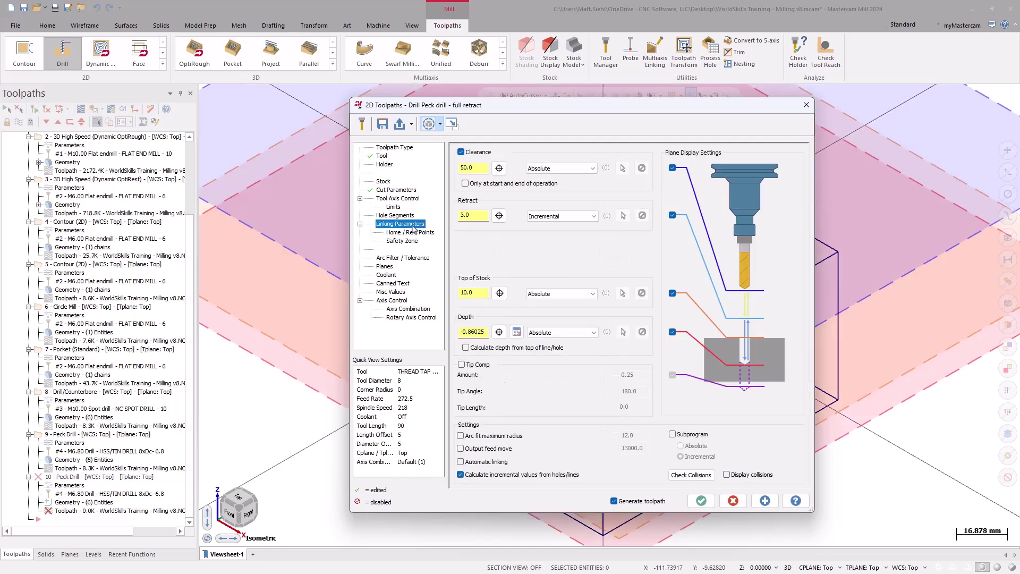
left_click_drag(480, 293, 456, 298)
type("0")
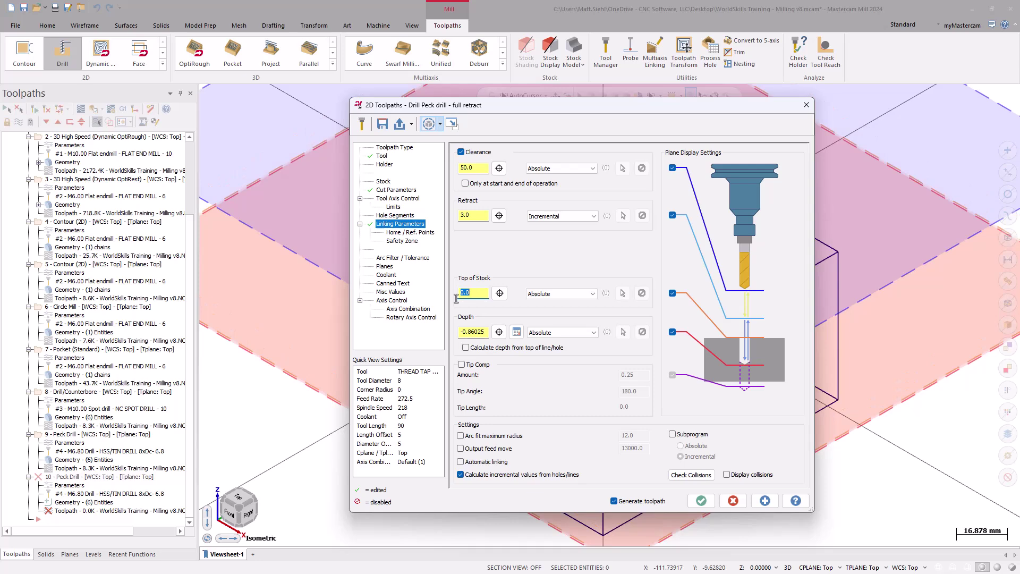
left_click_drag(486, 332, 451, 332)
type("-15")
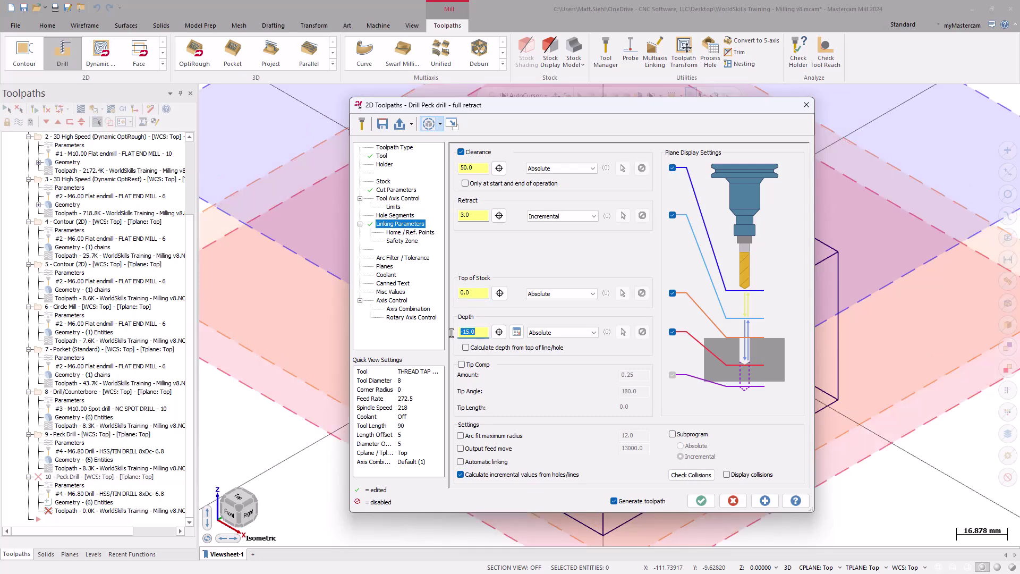
Step: Generate tap operation 10 and create Model Chamfer operation 11 from the 2D gallery
left_click(700, 500)
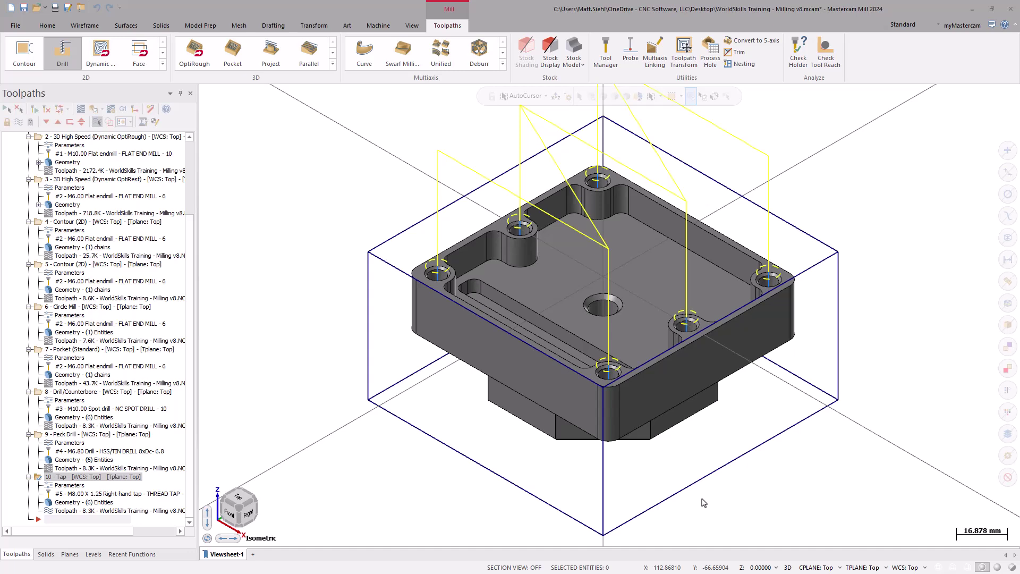
left_click(163, 65)
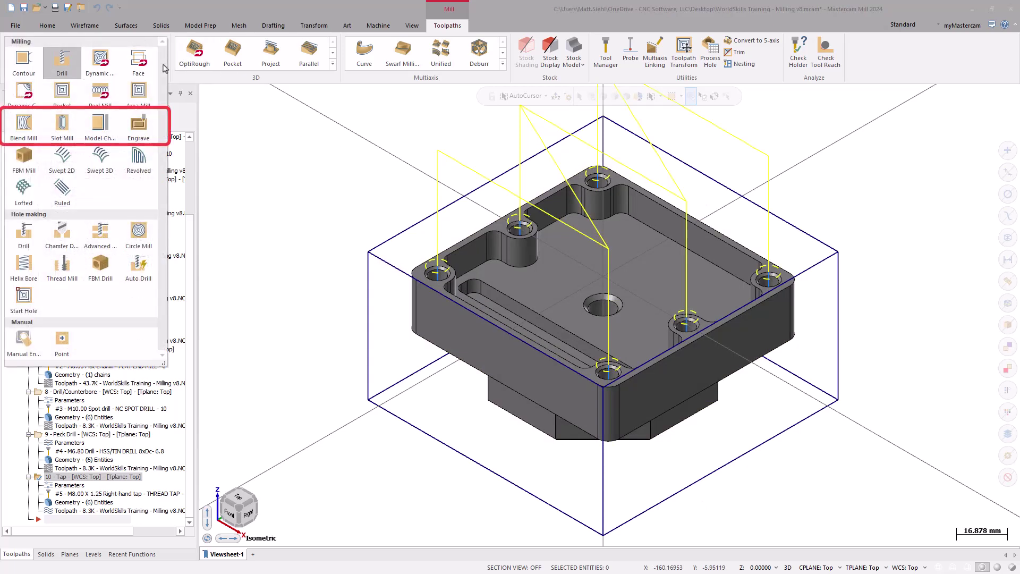
left_click(100, 122)
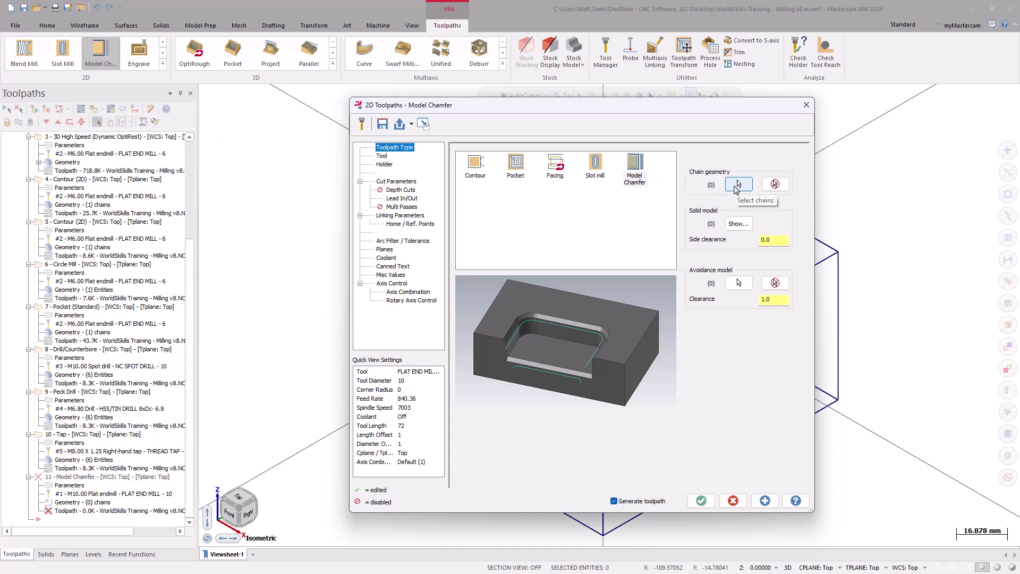
Step: Chain the inner pocket's rim edge loop as the single Model Chamfer chain
left_click(738, 185)
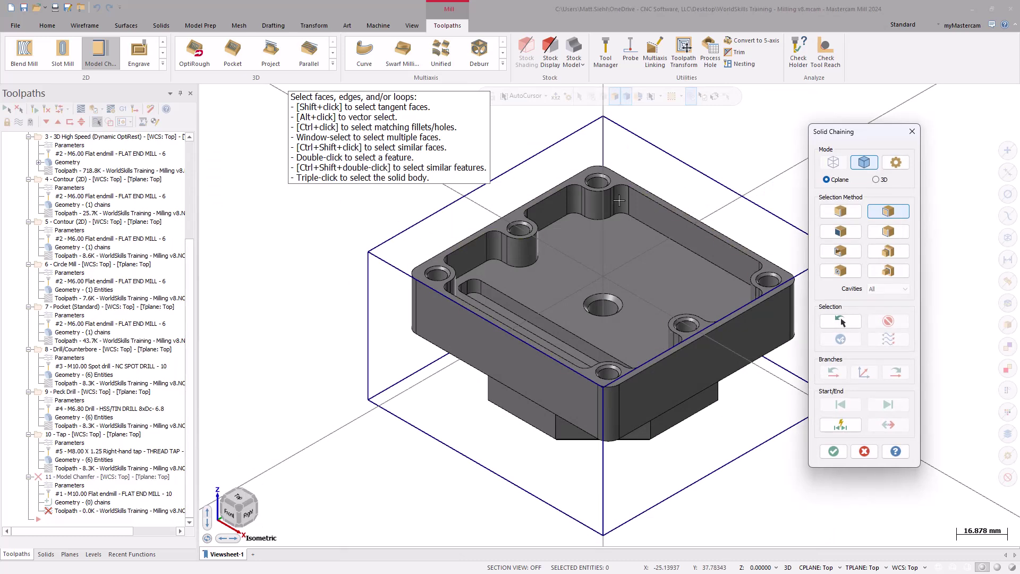
left_click(437, 253)
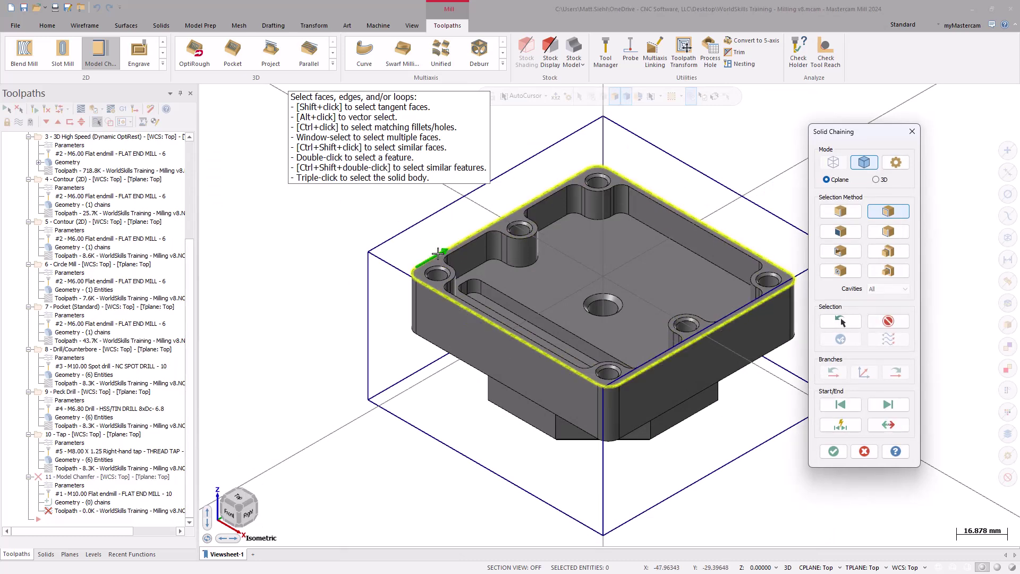
left_click(567, 191)
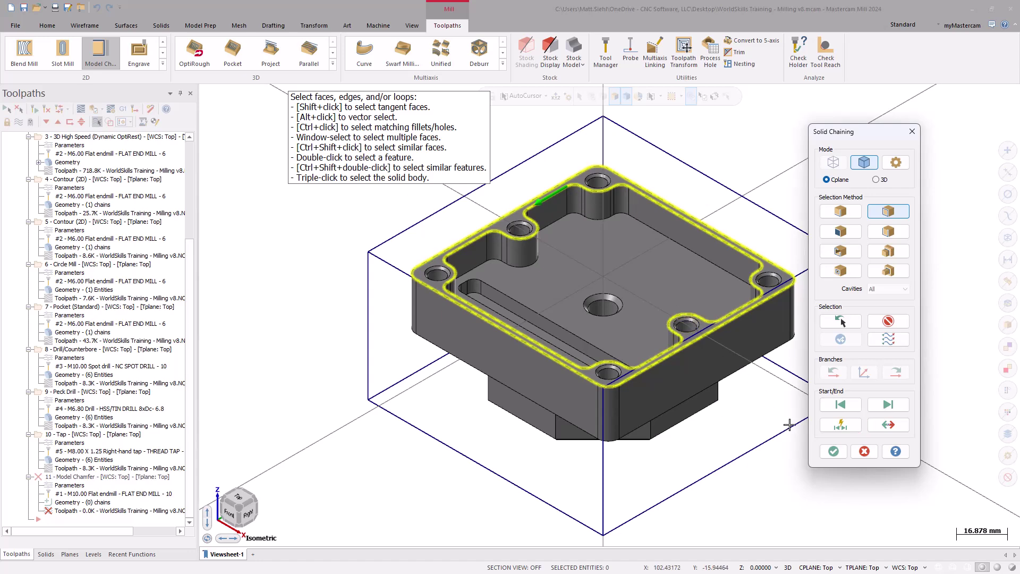
left_click(832, 452)
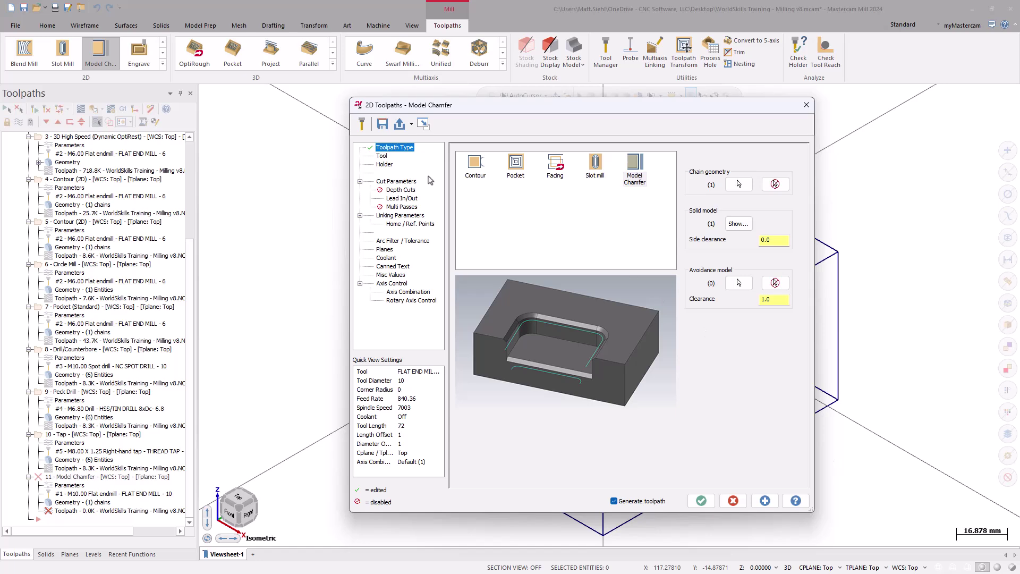
Step: Filter the tool library to chamfer mills and add the 10 mm chamfer mill, tool 244
left_click(381, 156)
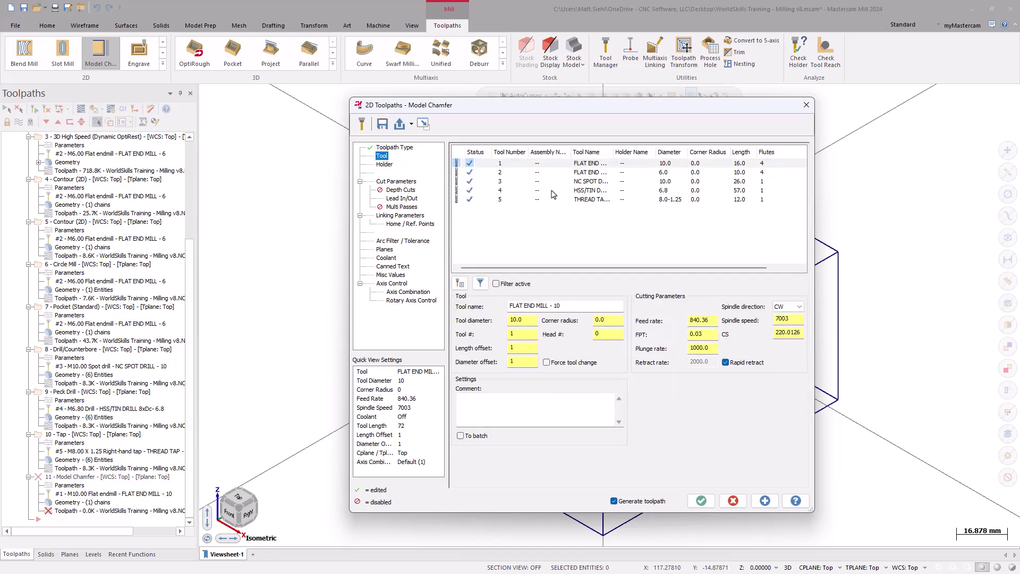
left_click(460, 286)
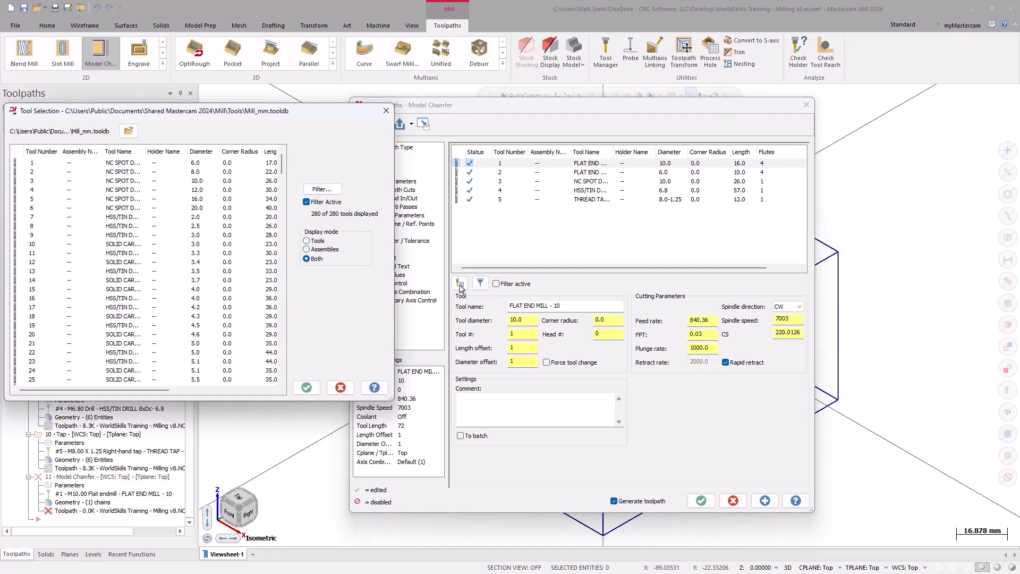
left_click(317, 189)
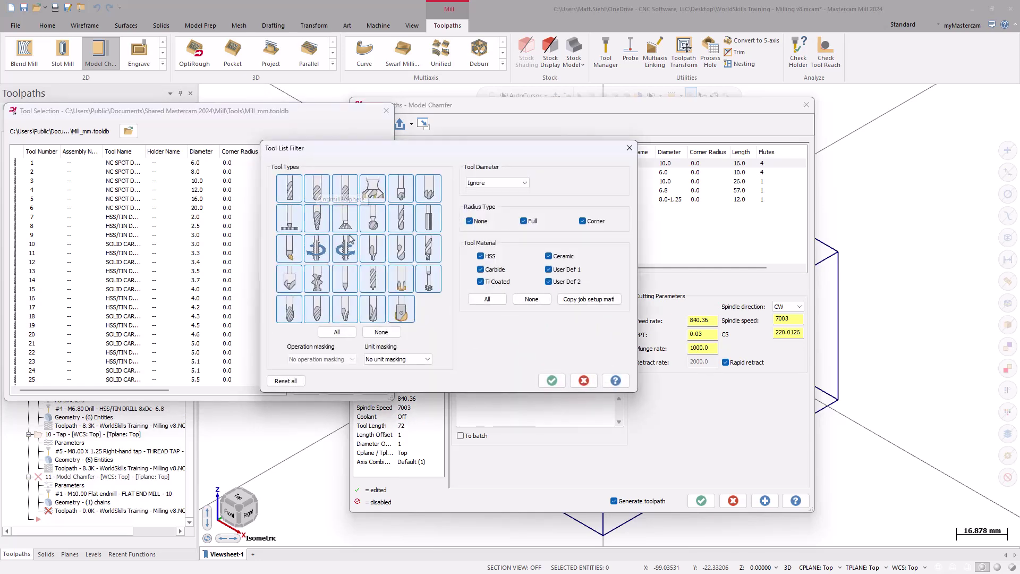
left_click(380, 332)
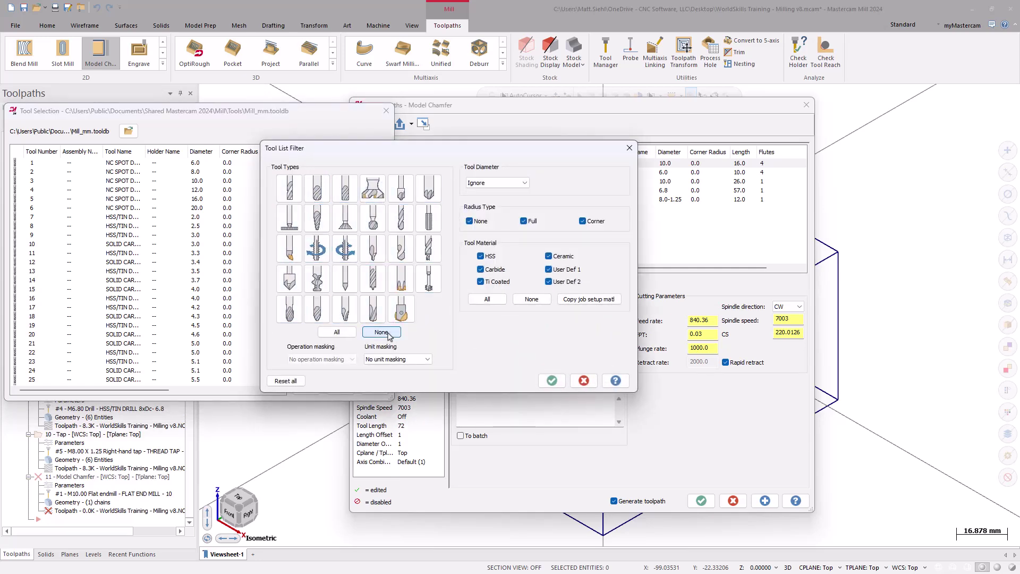
left_click(428, 188)
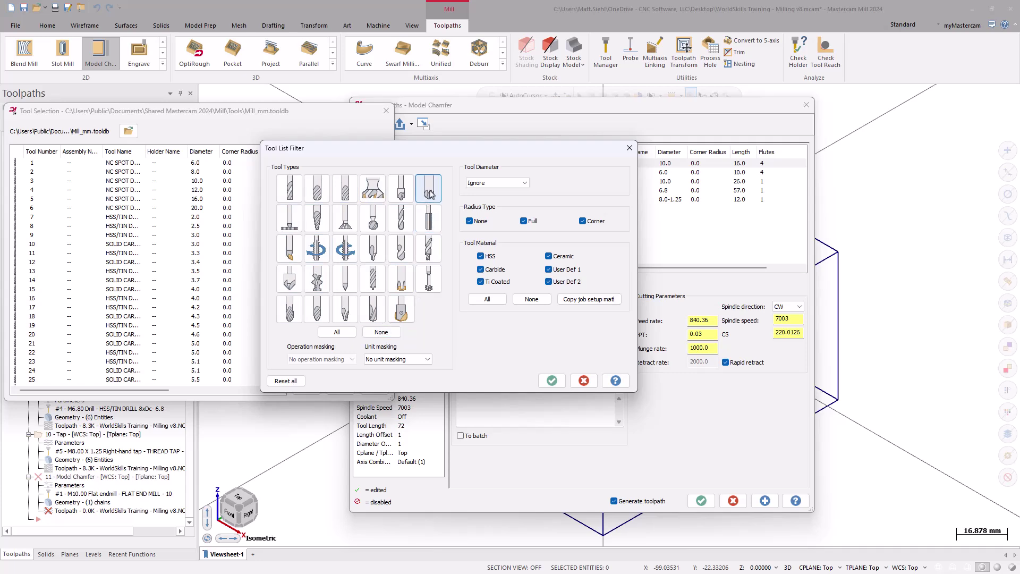
left_click(551, 380)
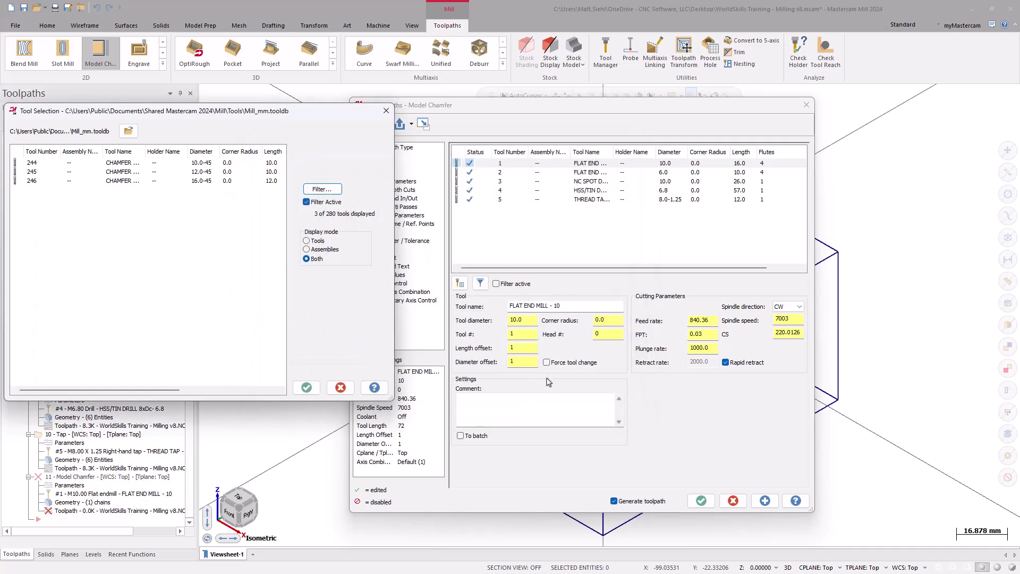
left_click(187, 164)
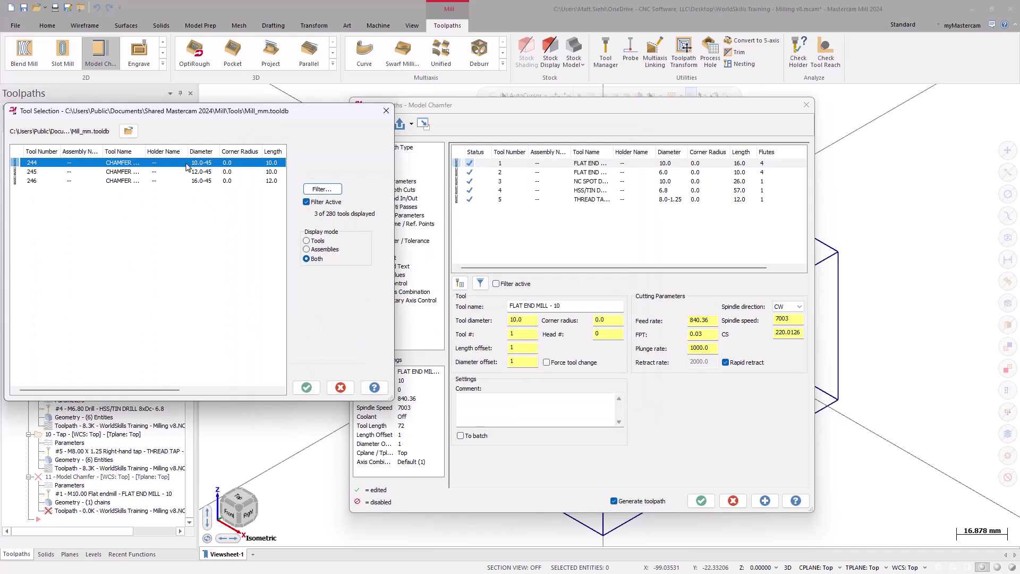
left_click(306, 387)
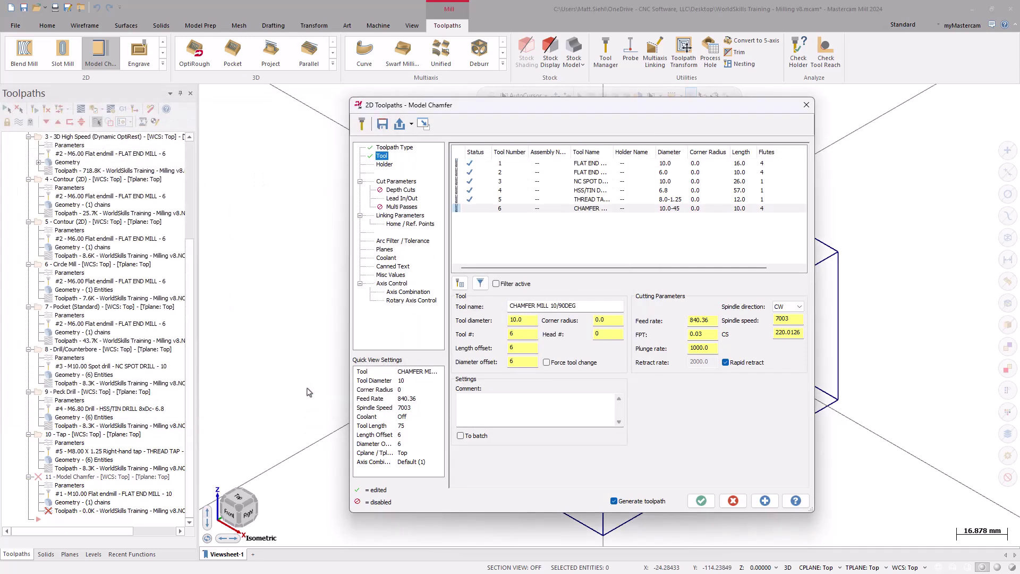
Step: With tool 6, set chamfer width 0.3 and top offset 0.5, then generate the pocket-edge chamfer
left_click(499, 209)
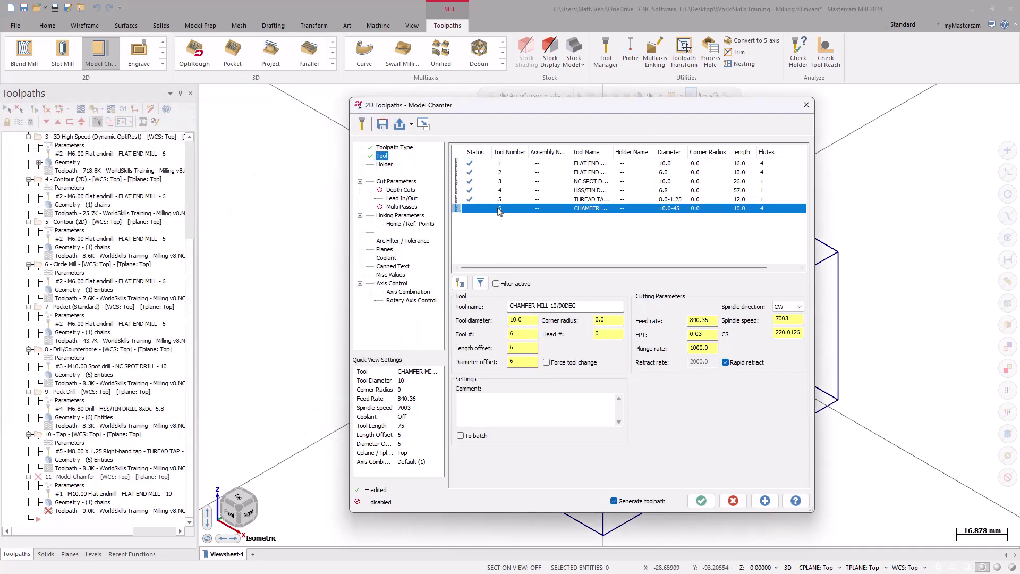
left_click(394, 182)
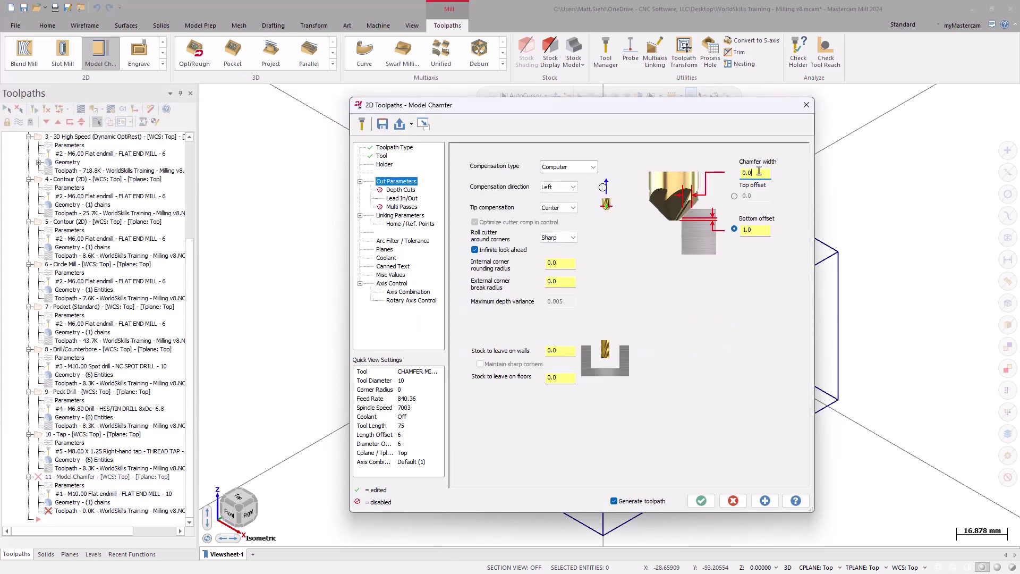
left_click_drag(764, 173, 729, 171)
type("0.3")
left_click(734, 196)
left_click_drag(755, 195, 727, 196)
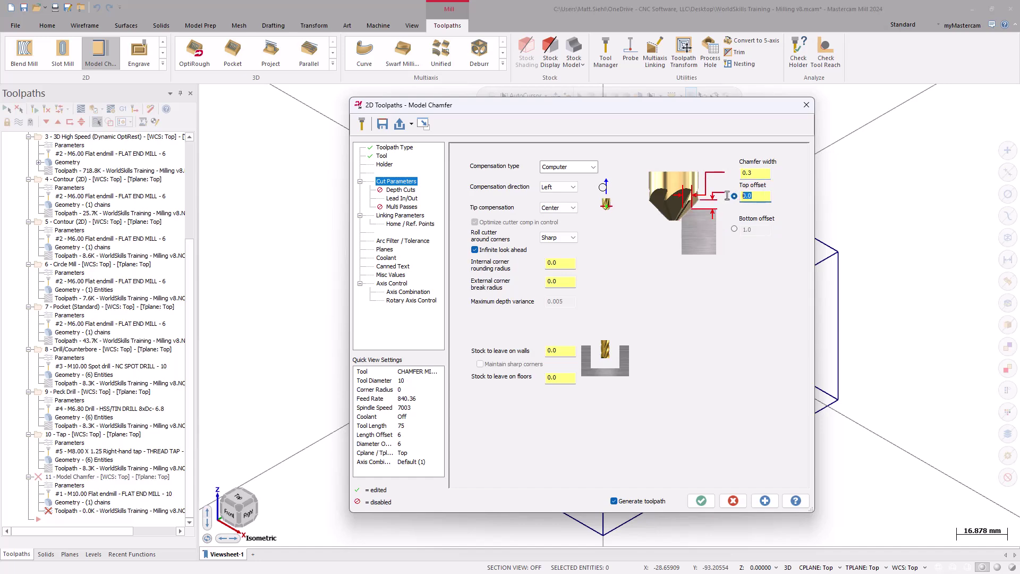
type("0.5")
key("shift+Home")
left_click(418, 217)
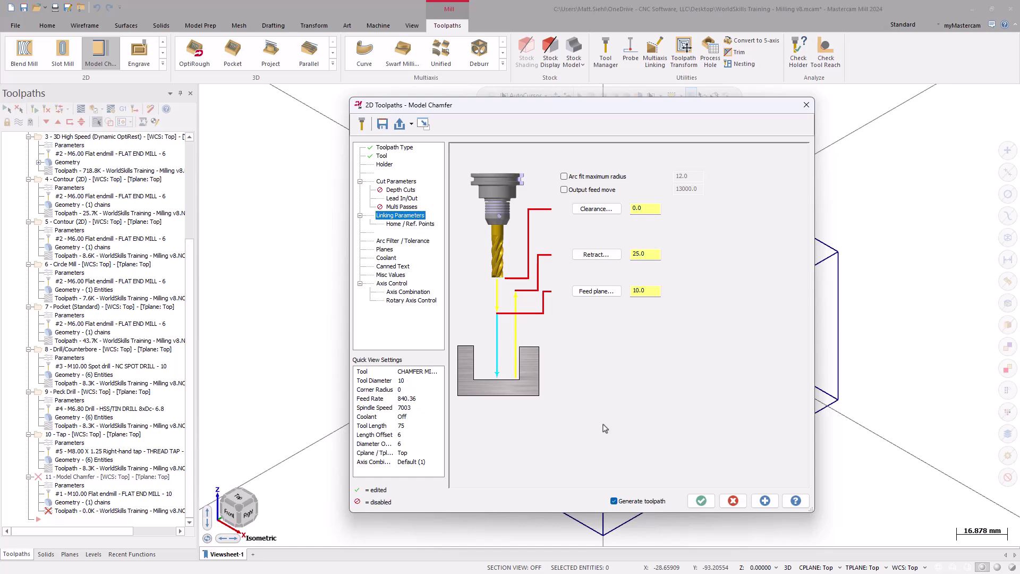
left_click(699, 502)
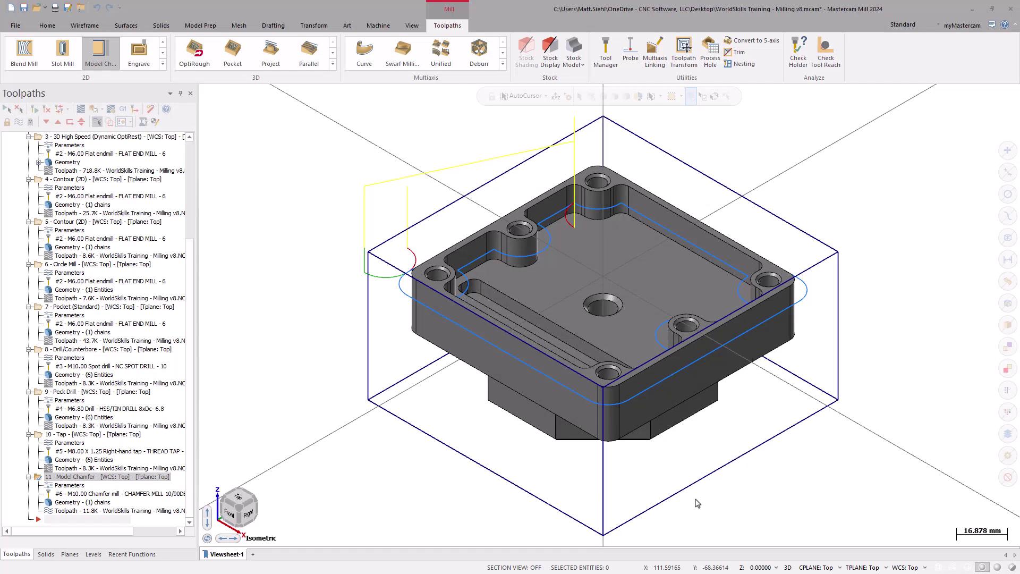
Step: Start a new Model Chamfer and chain the centre hole's top edge
left_click(108, 64)
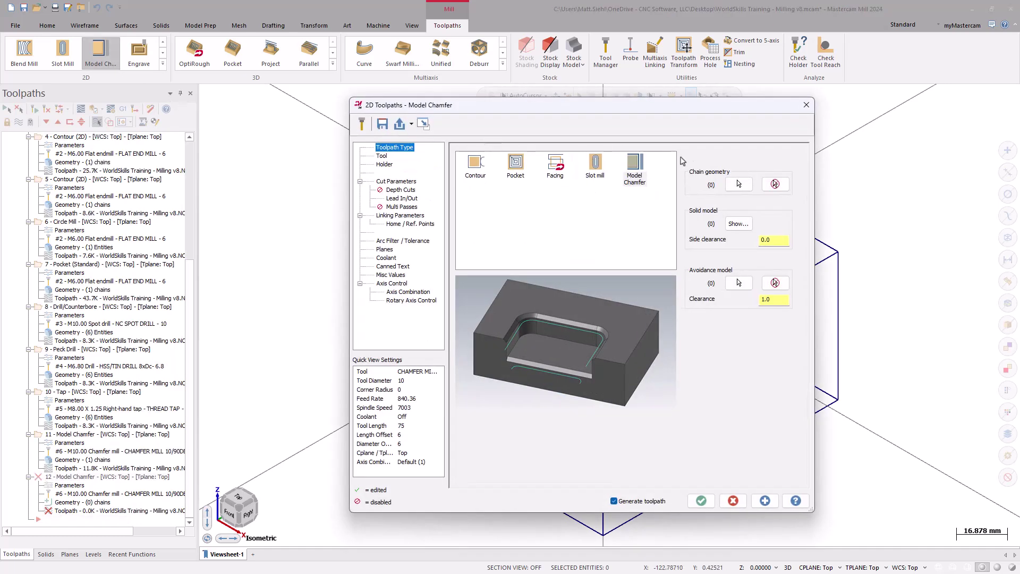
left_click(739, 184)
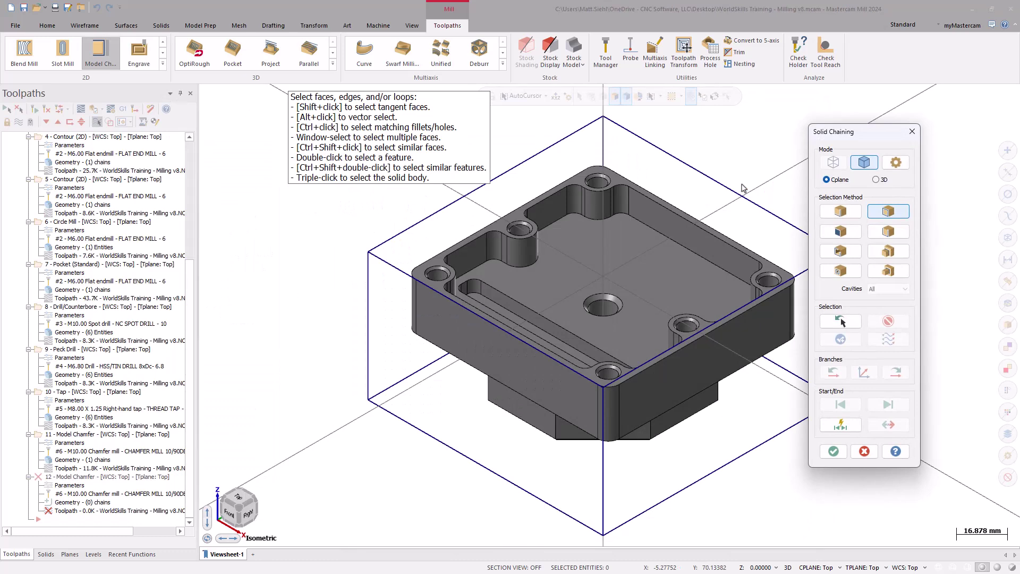
left_click(583, 311)
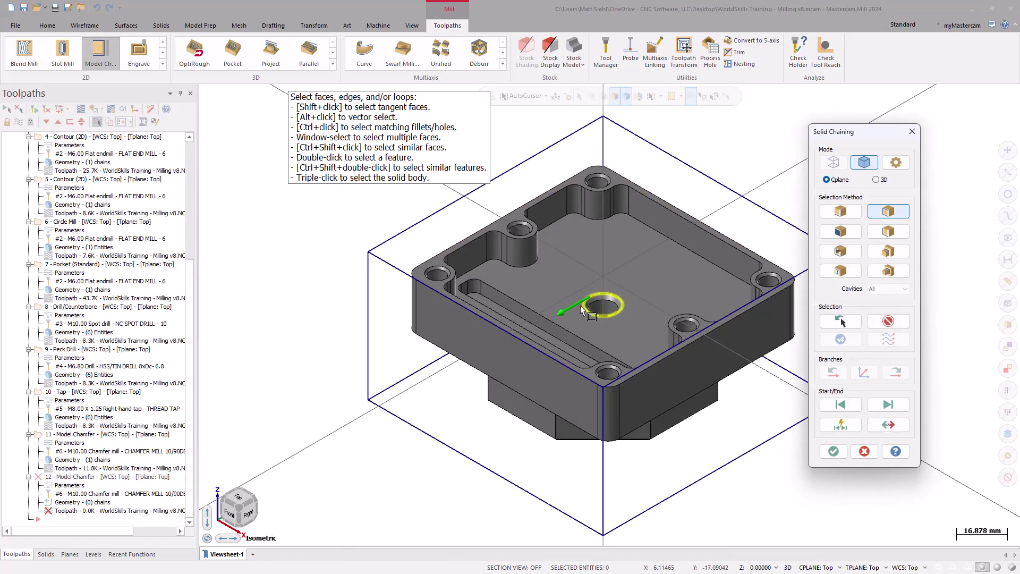
left_click(832, 451)
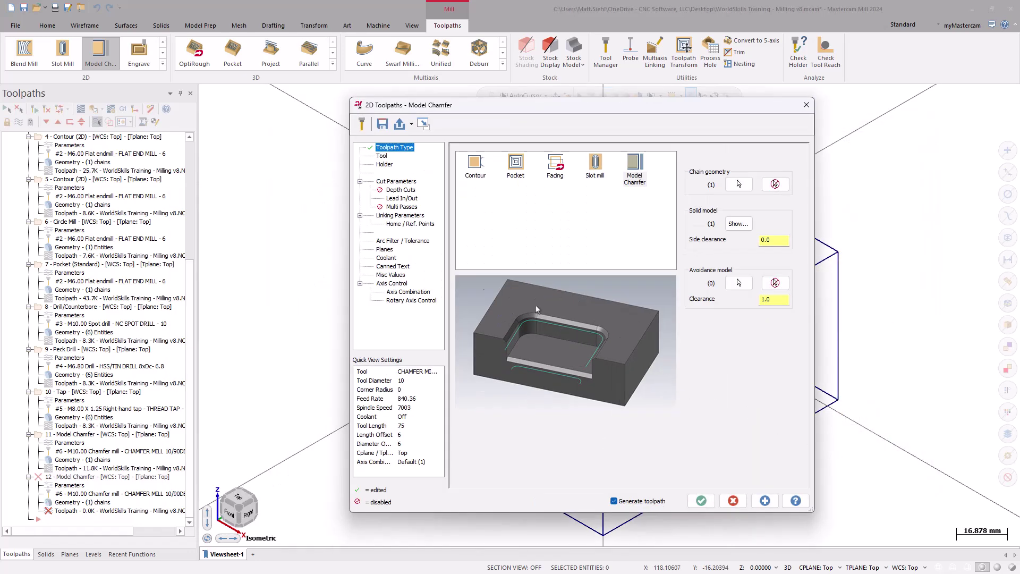
Step: Keep chamfer mill tool 6 and set chamfer width 0.0 with top offset 2.5
left_click(383, 157)
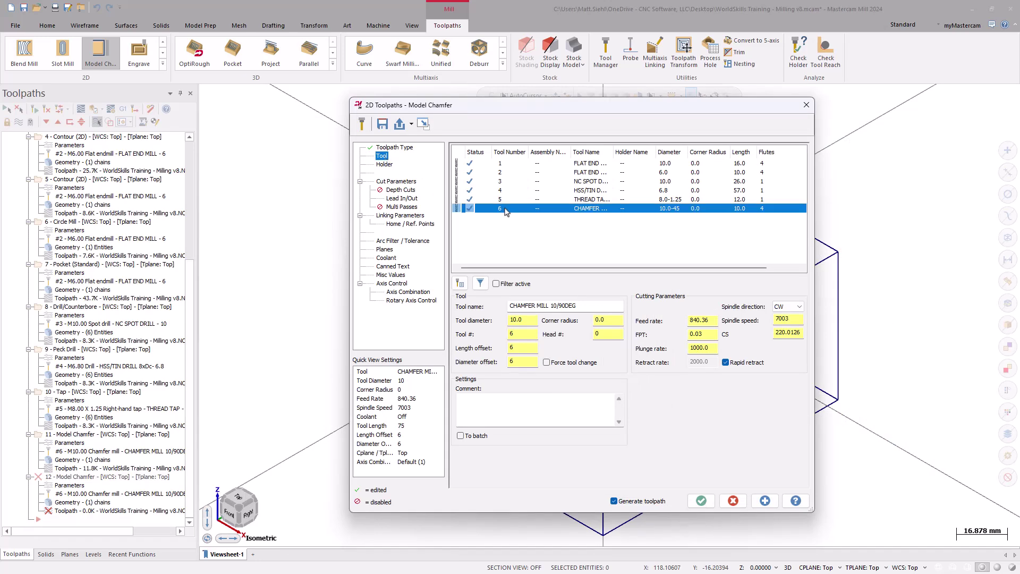
left_click(411, 183)
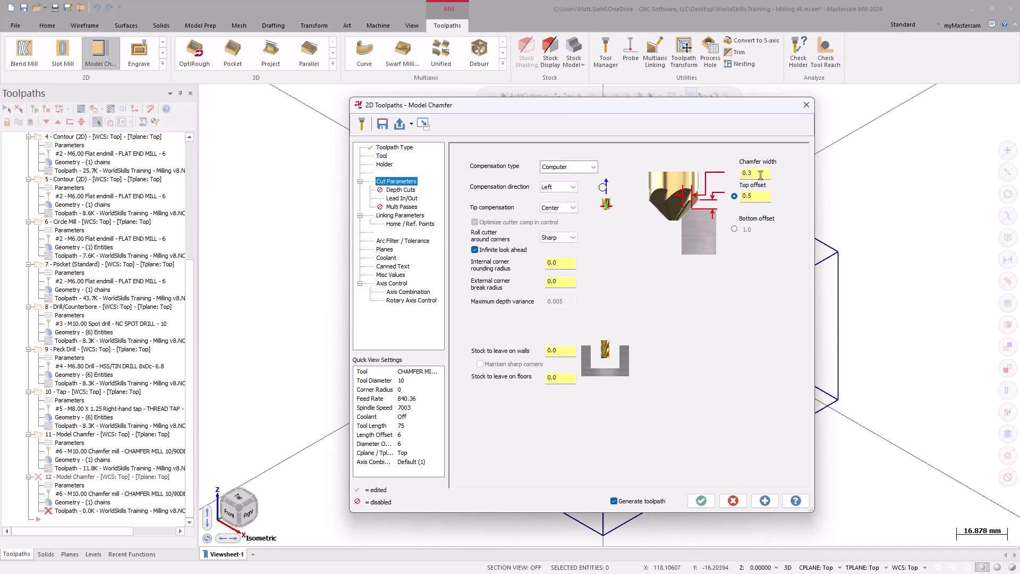
left_click(734, 174)
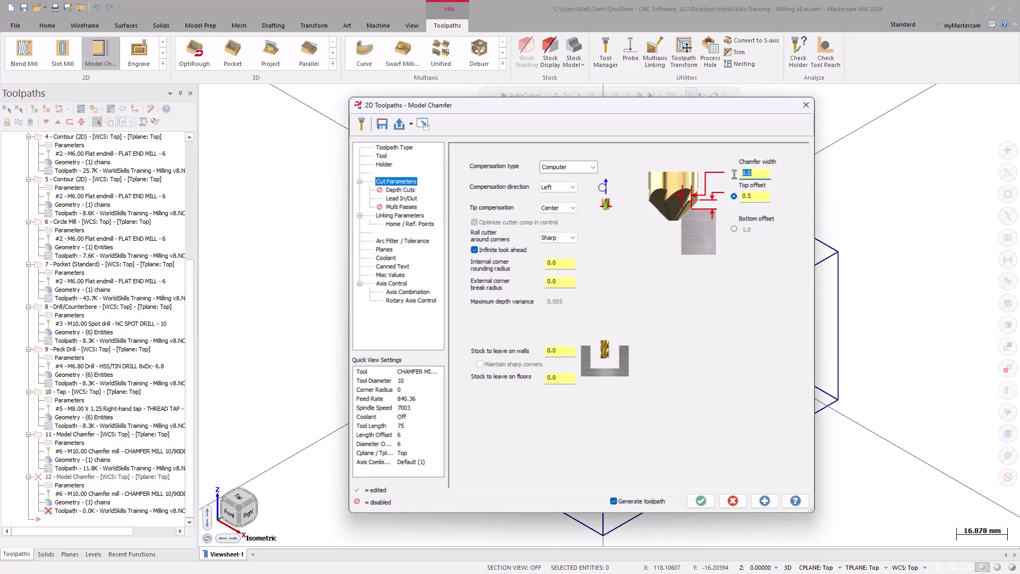
left_click(756, 196)
type("2.5")
Step: Accept the Model Chamfer settings to generate operation 12 around the centre hole
left_click(700, 502)
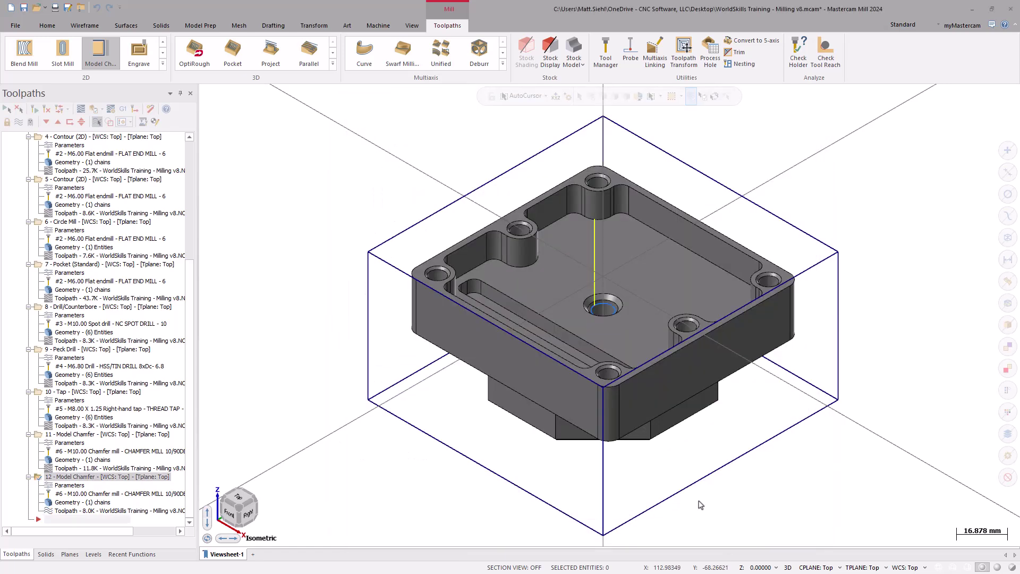